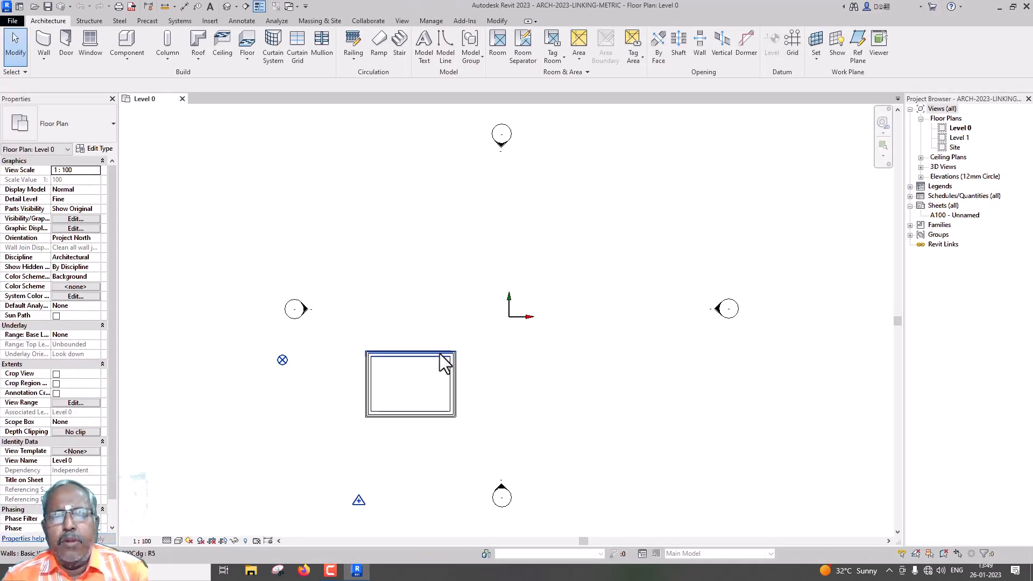
# Step: Inspect the coordinates of the project base point and the survey point in the Level 0 floor plan, comparing them with the internal origin
pyautogui.click(286, 365)
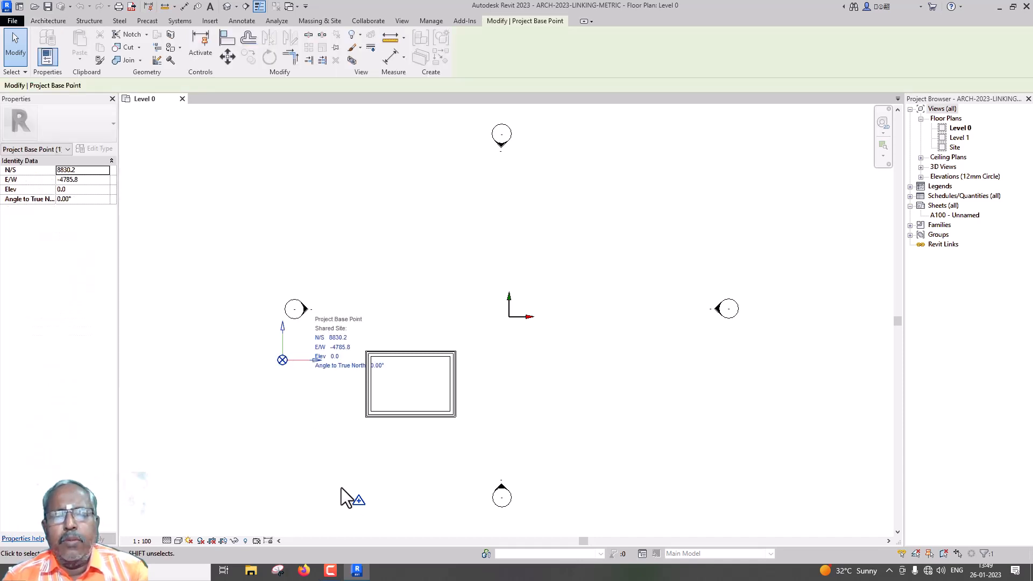
pyautogui.click(357, 500)
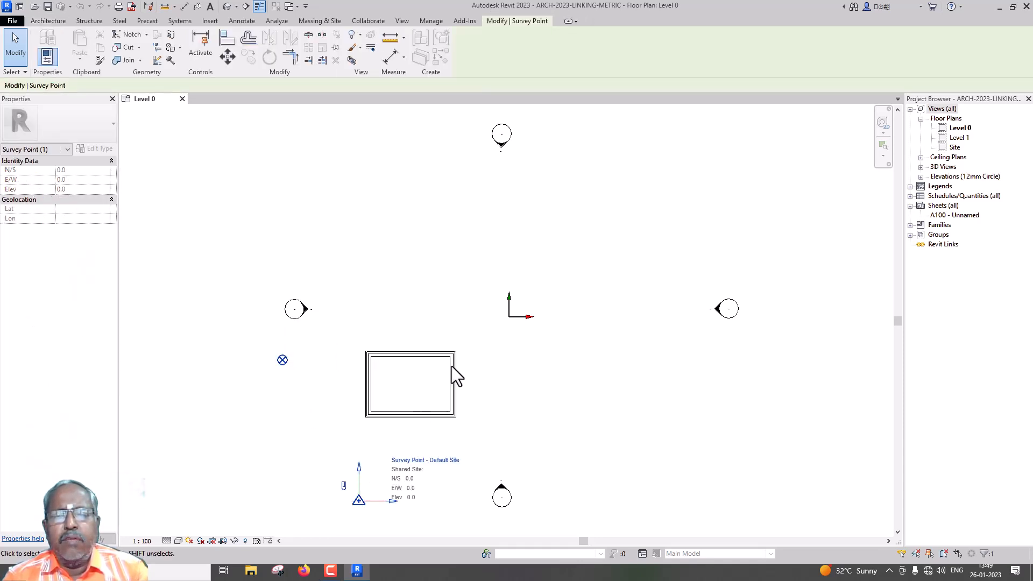
pyautogui.click(512, 326)
pyautogui.moveTo(493, 283); pyautogui.dragTo(574, 350)
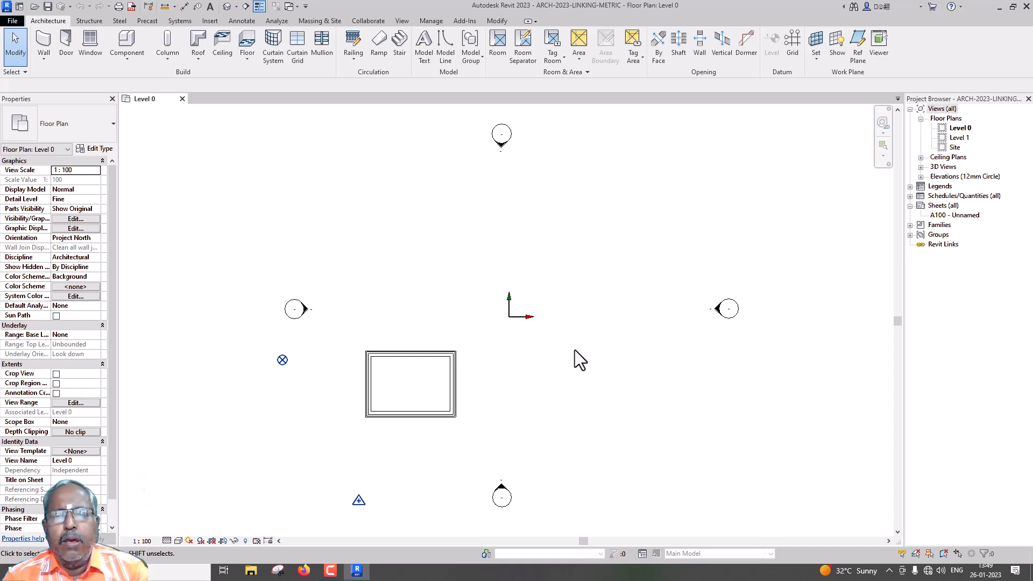
pyautogui.click(358, 501)
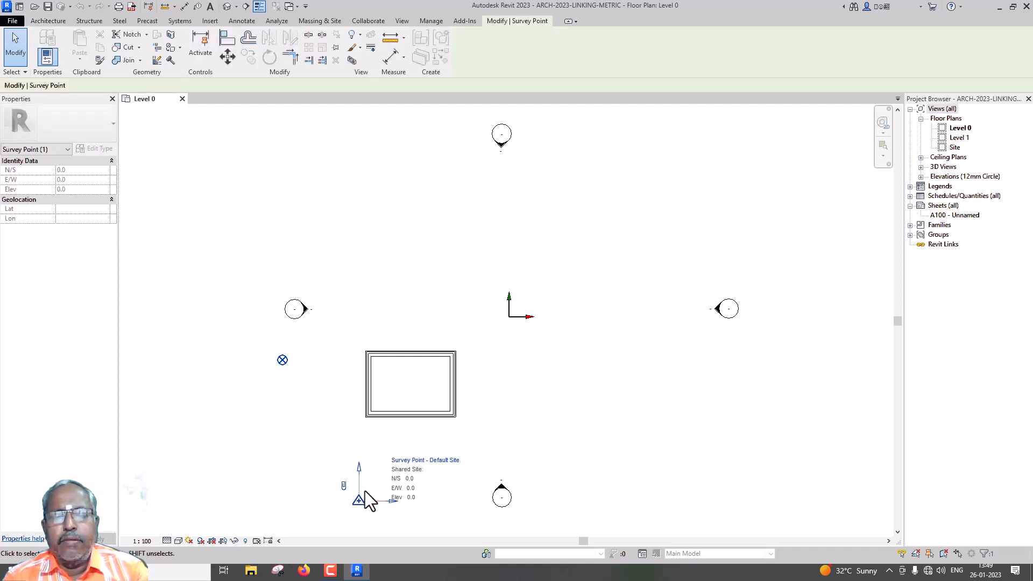
pyautogui.click(284, 361)
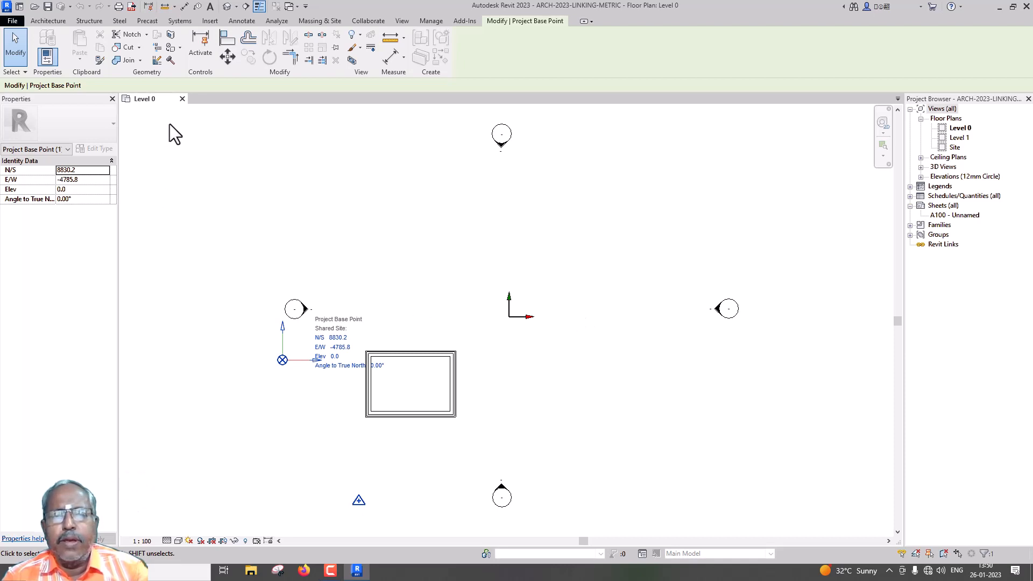
# Step: Close the ARCH-2023-LINKING-METRIC model and set up a new project with the Systems-Default_Metric template
pyautogui.click(181, 99)
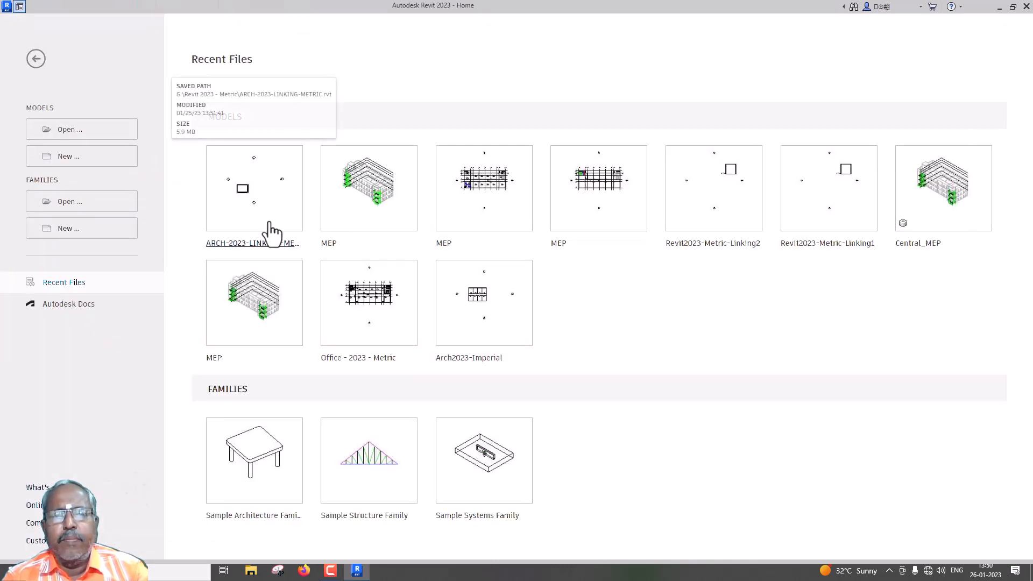
pyautogui.click(65, 161)
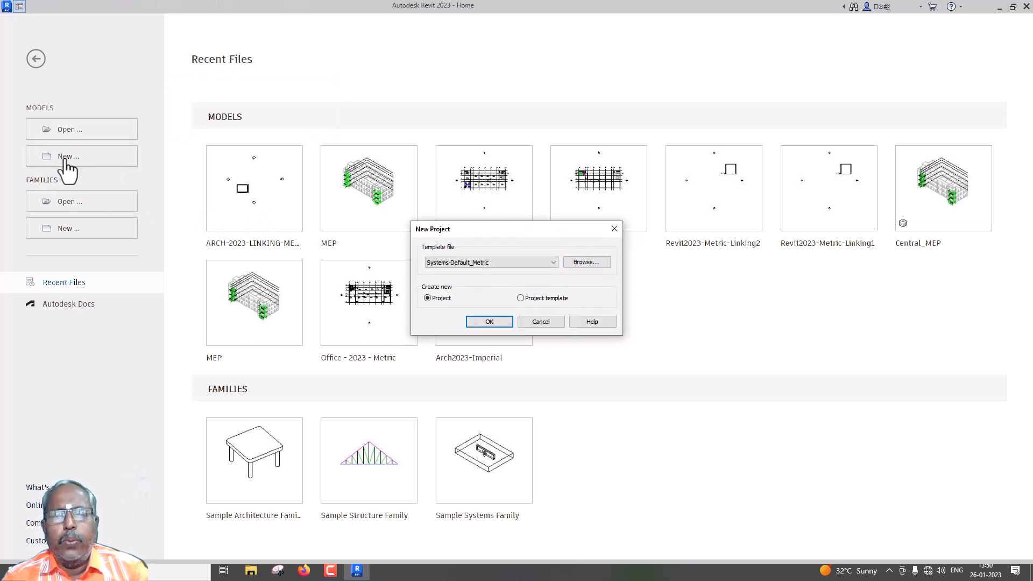
pyautogui.click(518, 263)
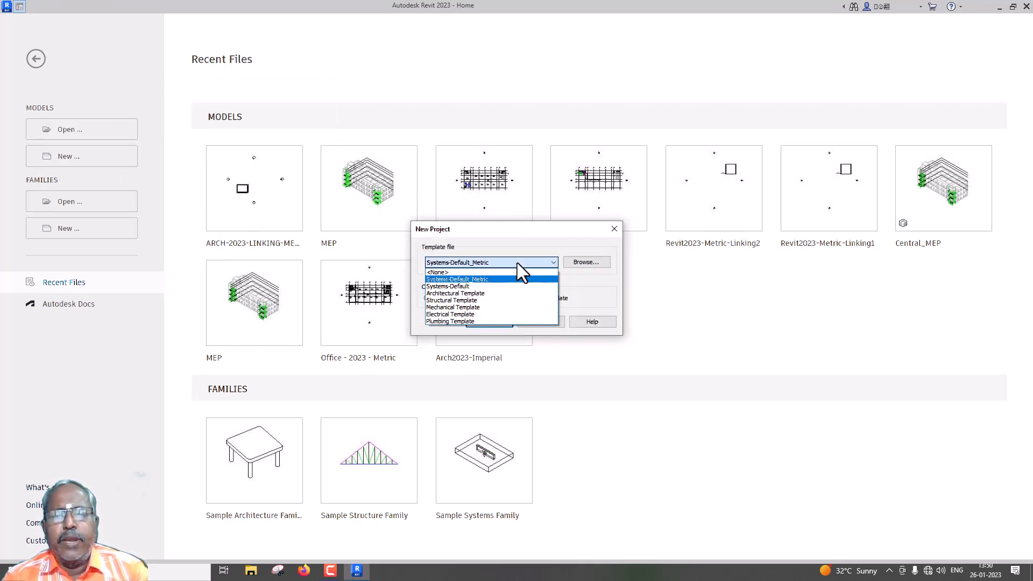
pyautogui.click(495, 280)
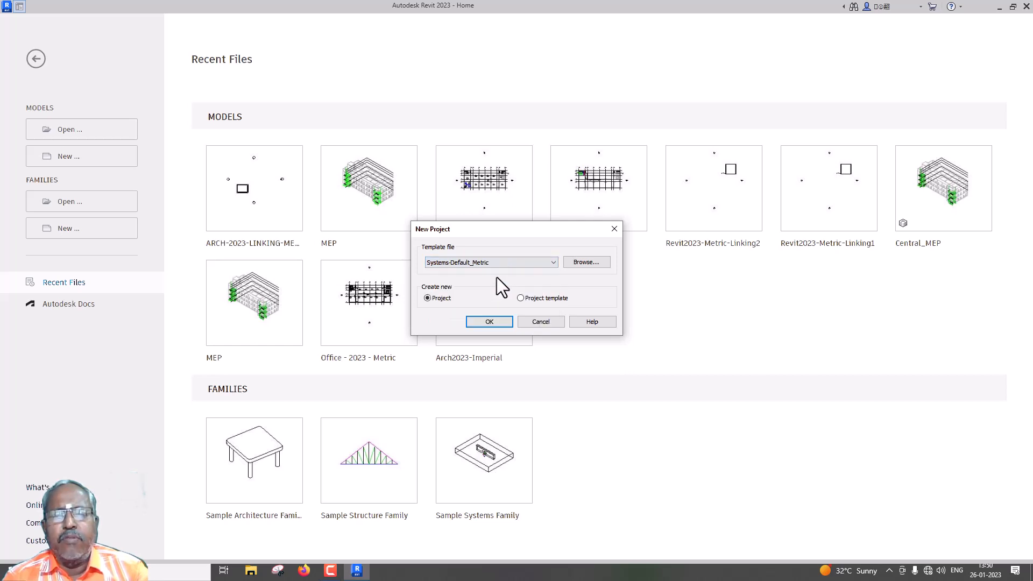
# Step: Browse the template folders through ProgramData, Autodesk, RVT 2023, Templates and English to check where Systems-Default_Metric is stored
pyautogui.click(579, 262)
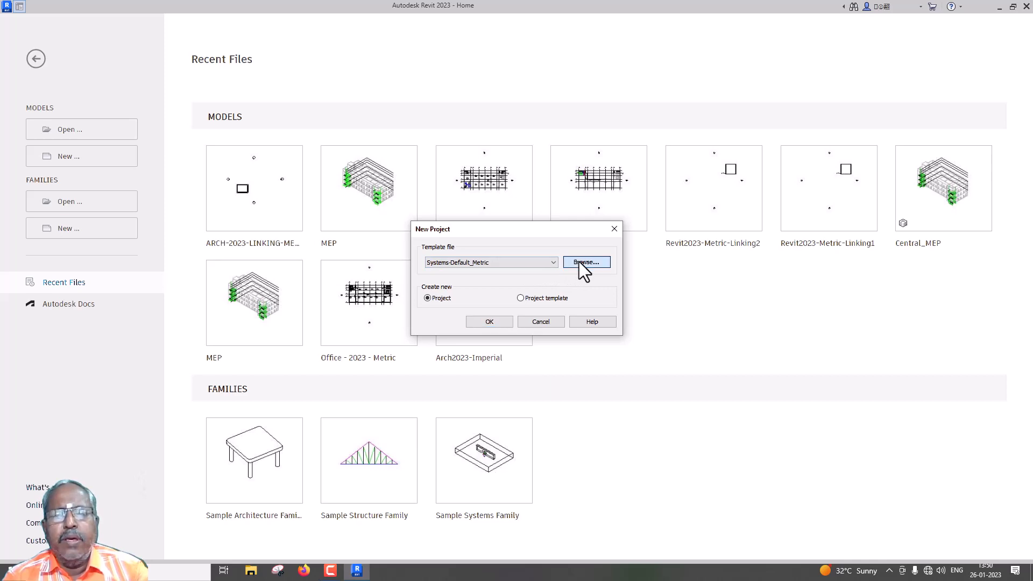
pyautogui.click(333, 167)
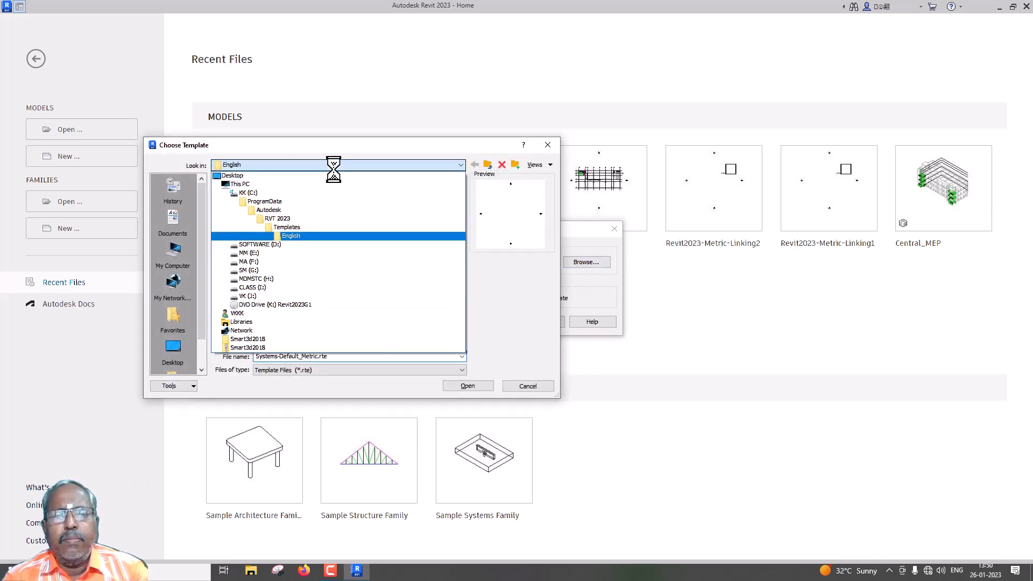
pyautogui.click(289, 203)
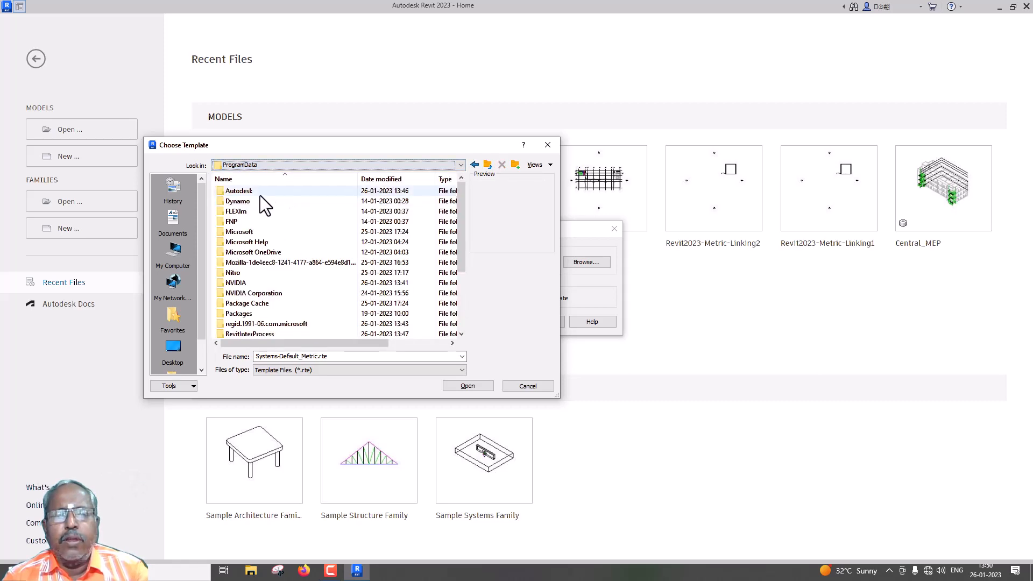
pyautogui.doubleClick(260, 192)
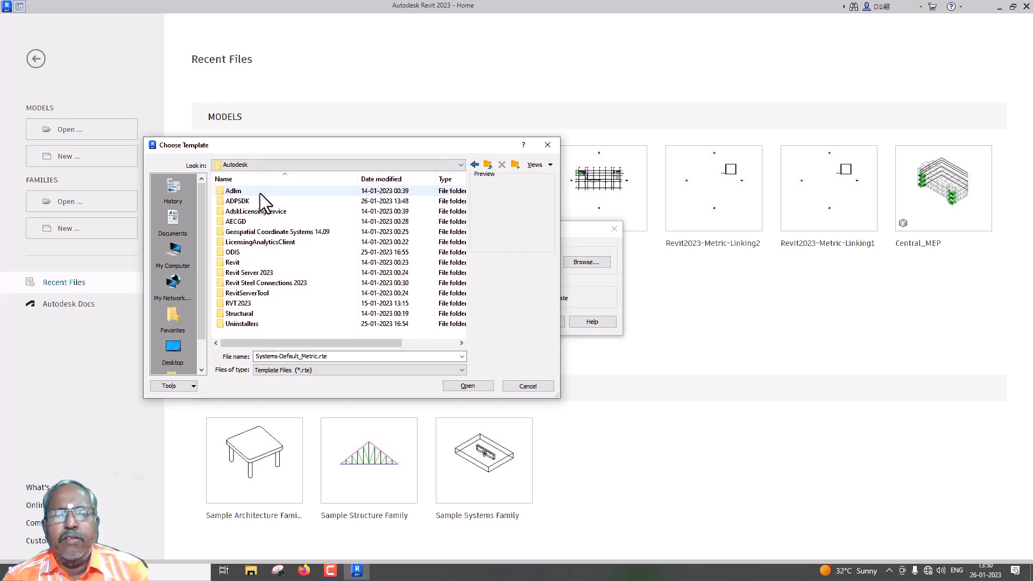
pyautogui.doubleClick(242, 303)
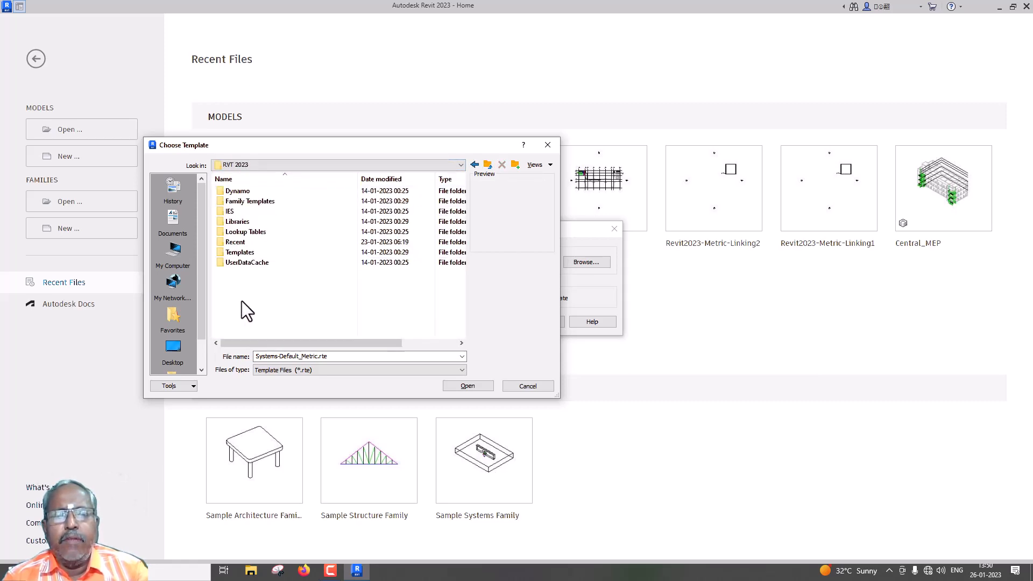
pyautogui.doubleClick(243, 253)
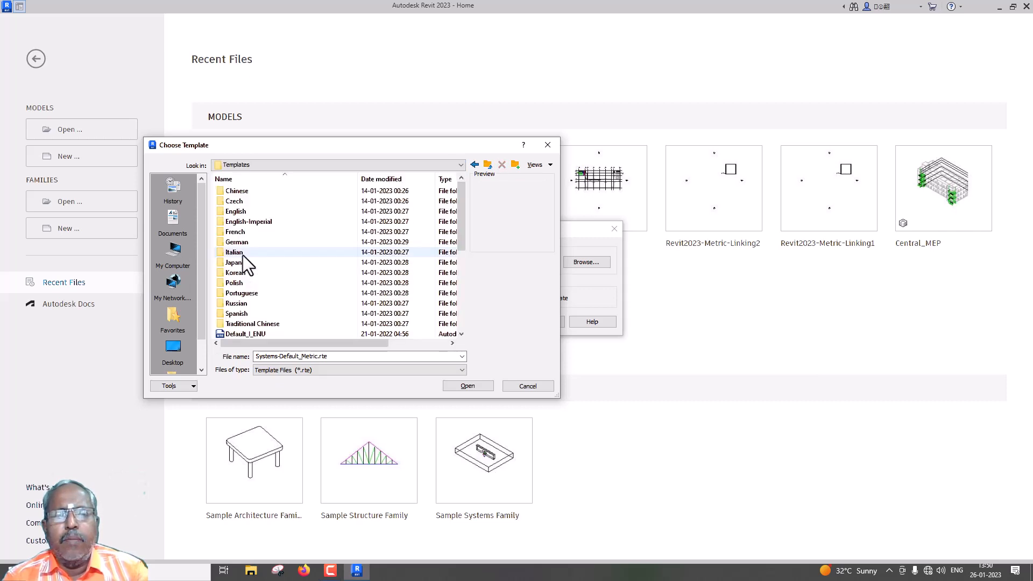
pyautogui.doubleClick(249, 215)
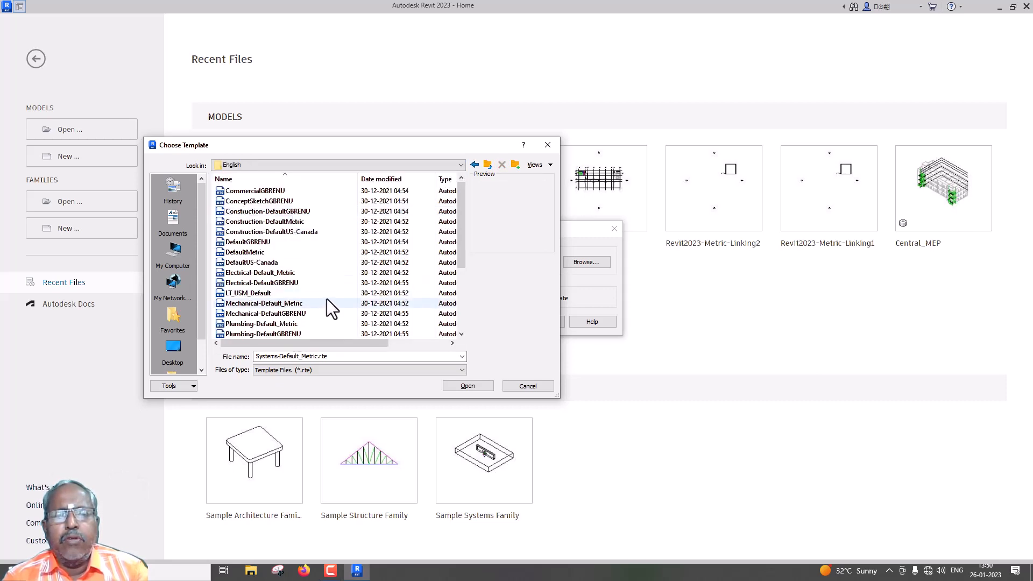
pyautogui.scroll(-3, 327, 299)
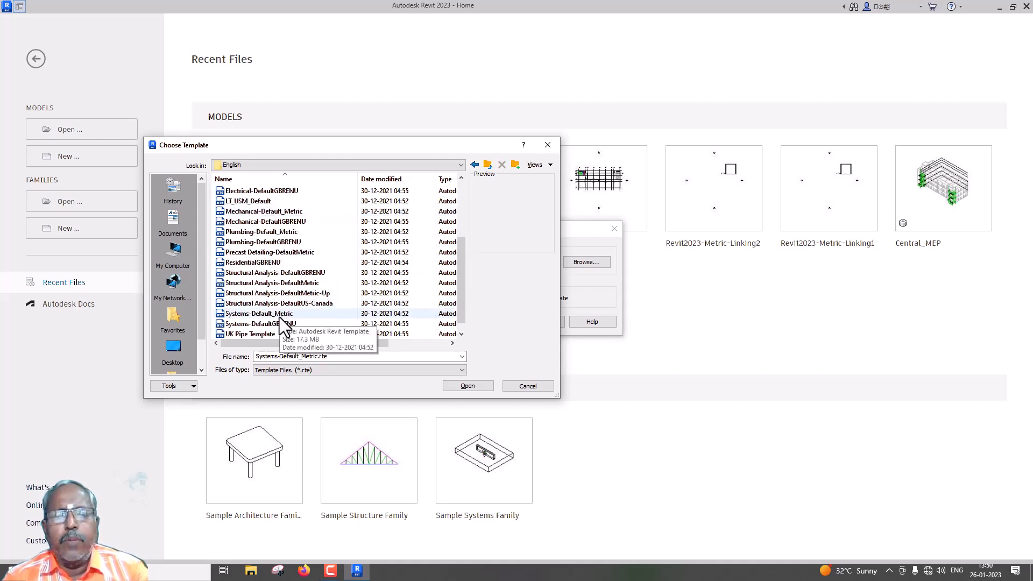
pyautogui.click(506, 386)
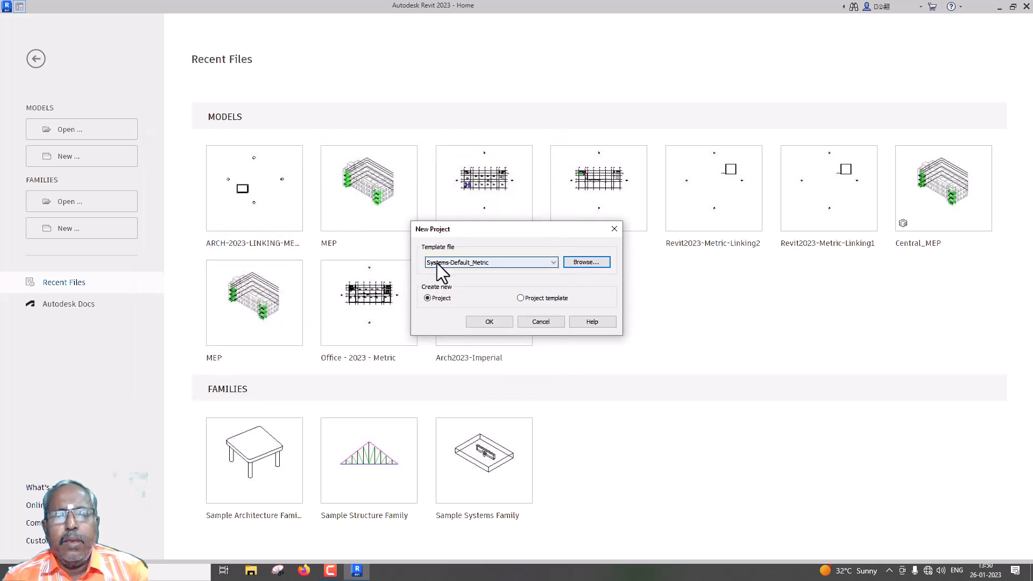
# Step: Create the new project from the chosen metric systems template
pyautogui.click(481, 321)
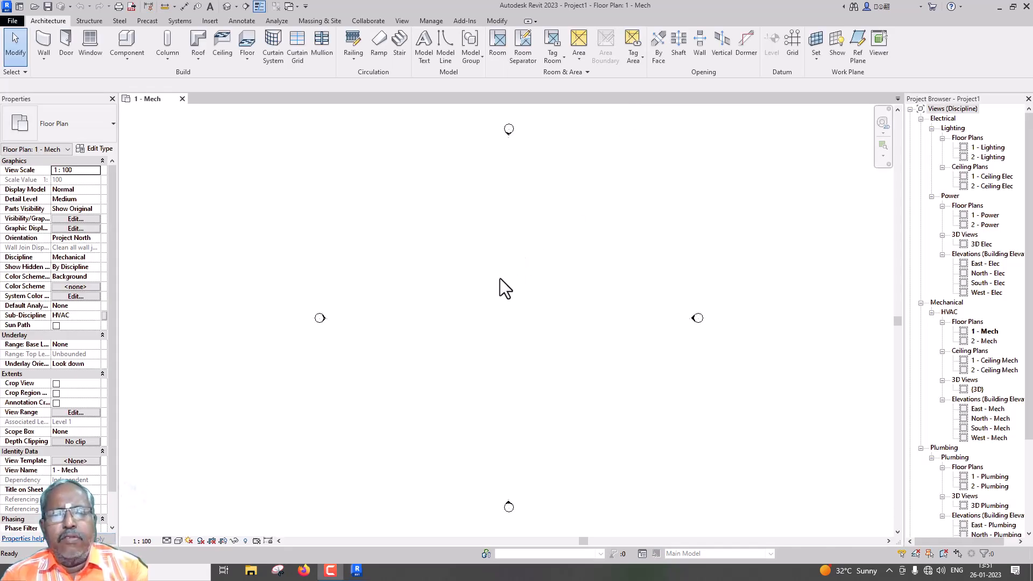
pyautogui.press('v')
pyautogui.press('g')
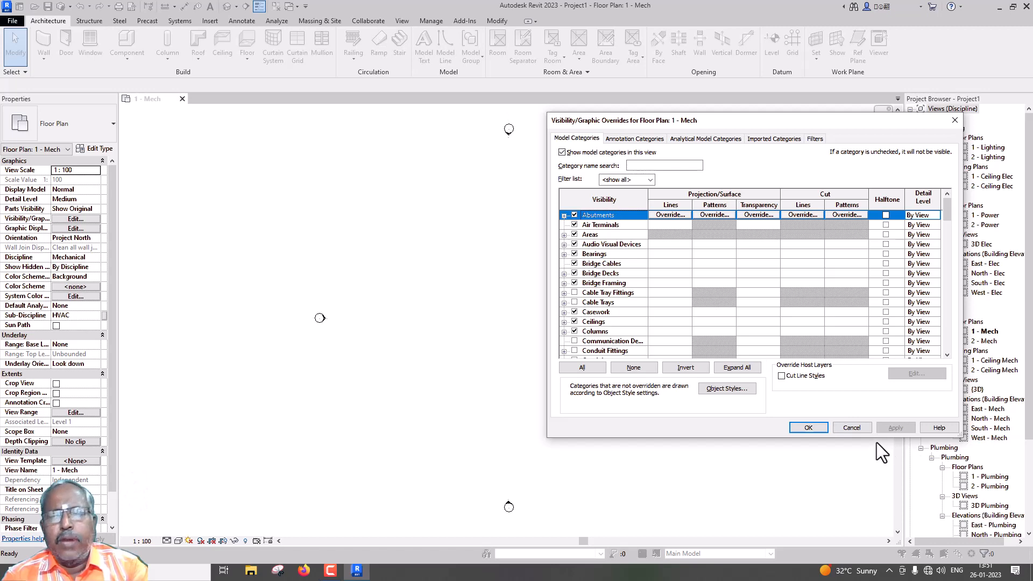
pyautogui.click(852, 428)
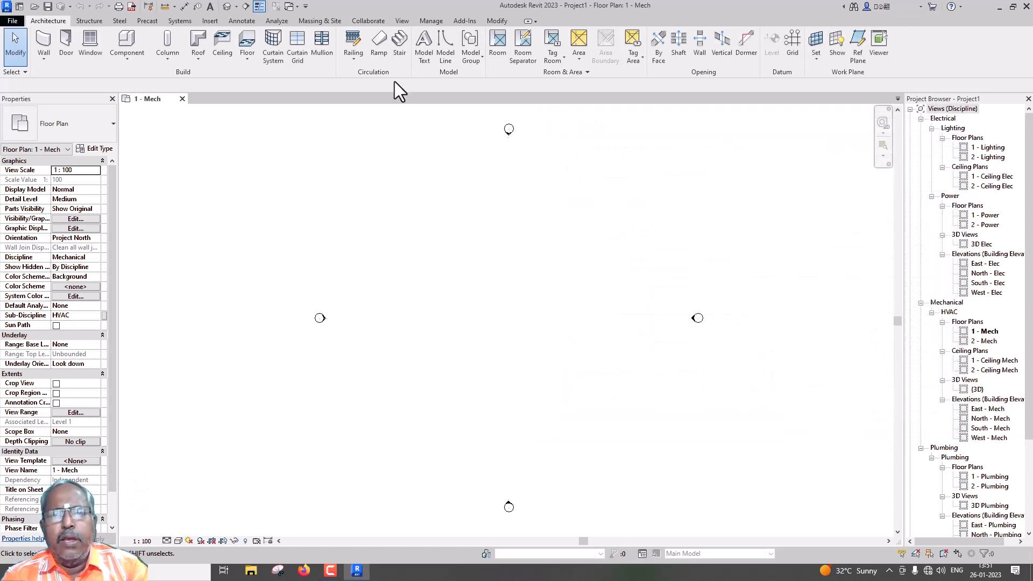
# Step: Turn on the visibility of Internal Origin, Project Base Point and Survey Point under the Site category for the 1 - Mech plan
pyautogui.click(401, 21)
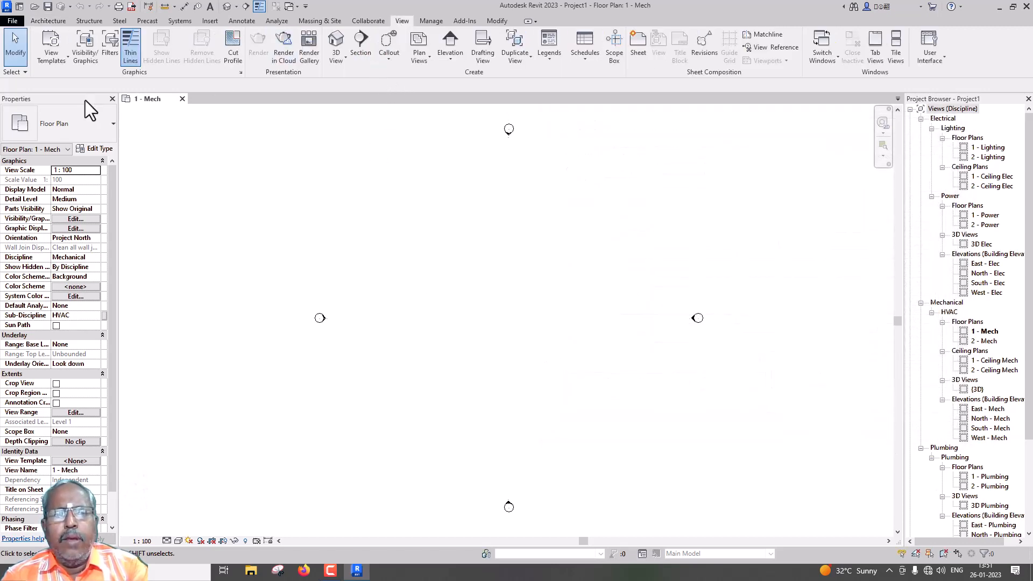
pyautogui.click(51, 42)
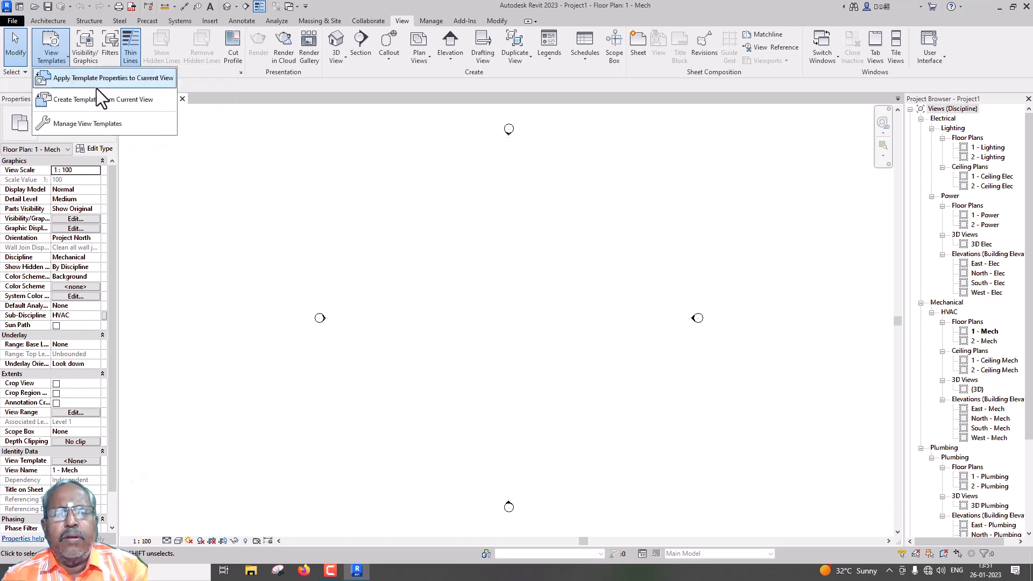
pyautogui.click(85, 48)
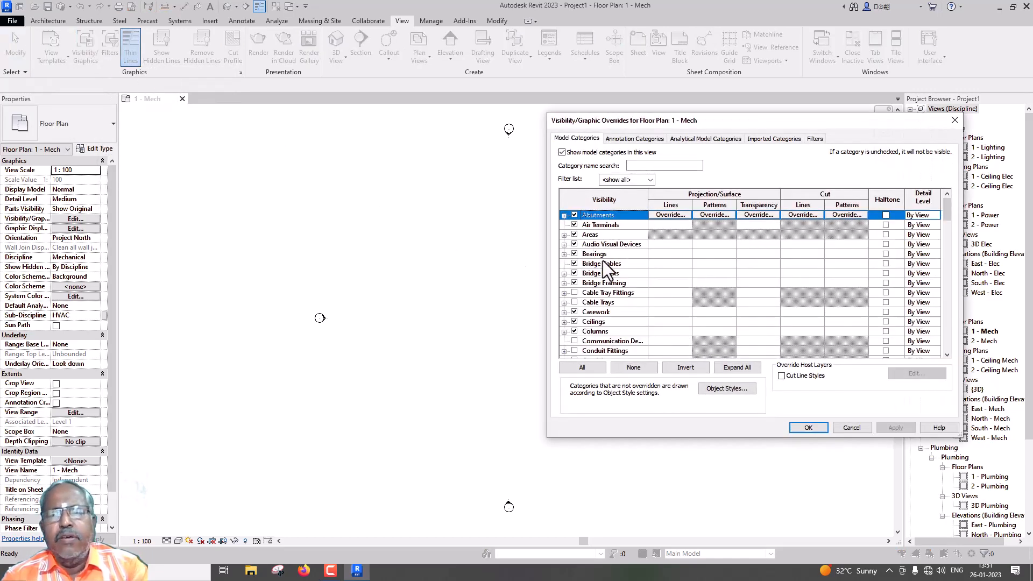
pyautogui.scroll(-9, 592, 264)
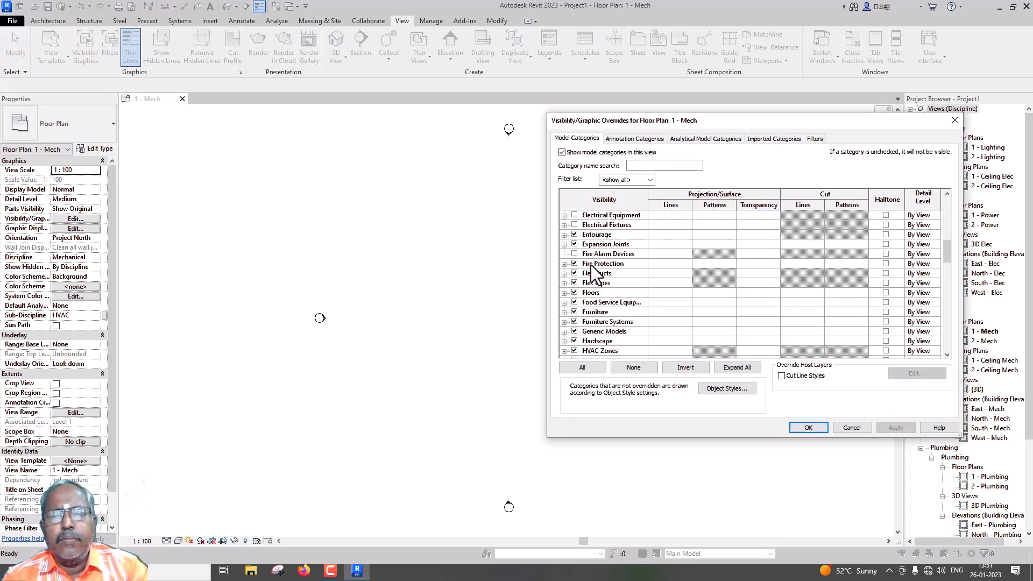
pyautogui.scroll(-7, 591, 264)
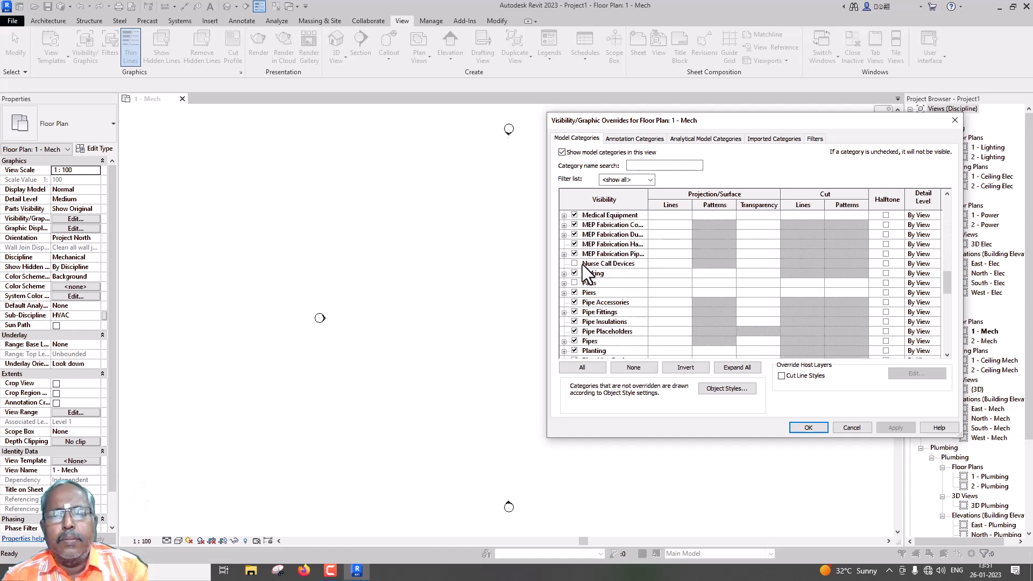
pyautogui.scroll(-5, 582, 264)
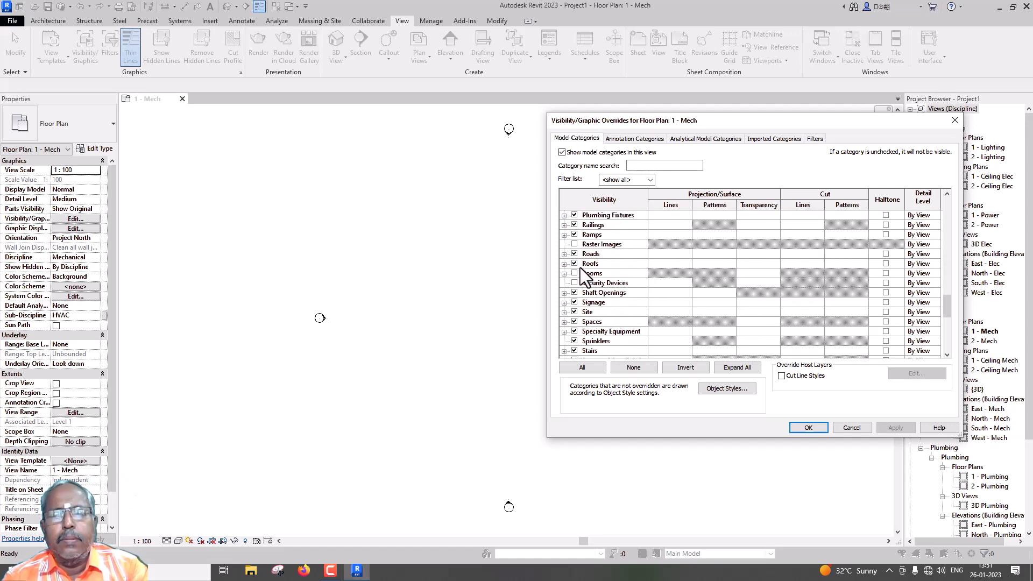
pyautogui.click(564, 312)
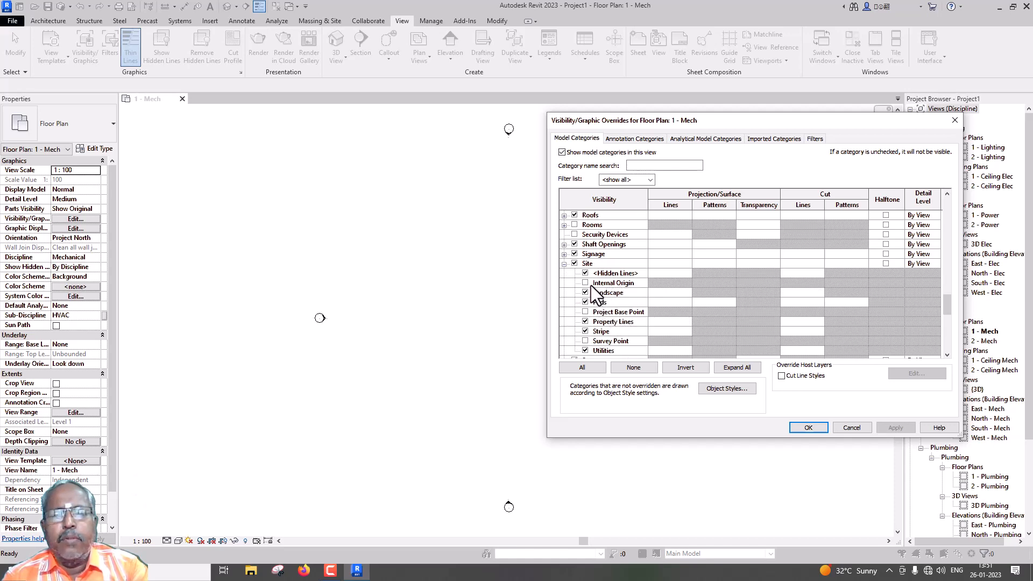
pyautogui.click(586, 283)
pyautogui.click(586, 312)
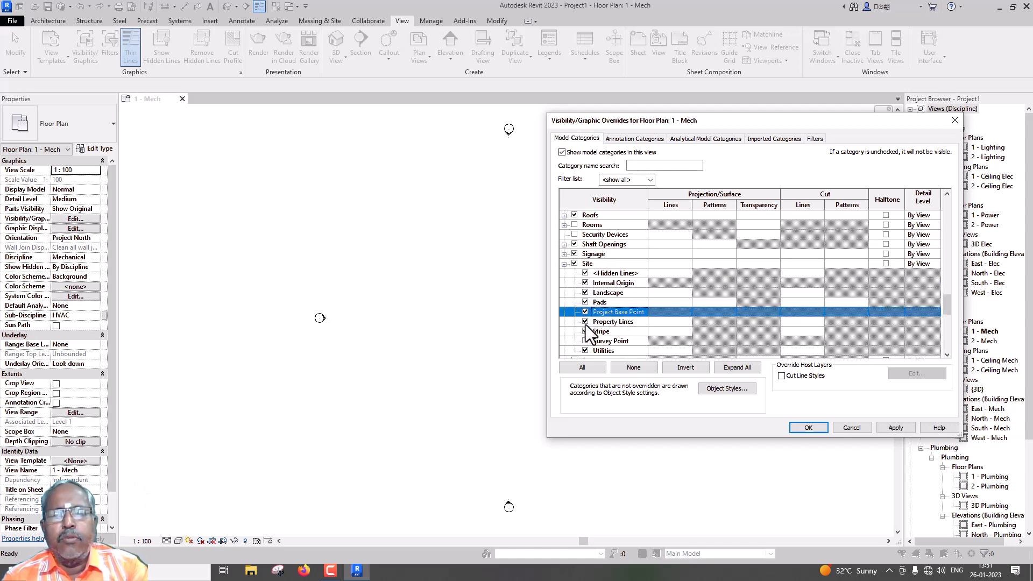
pyautogui.click(586, 341)
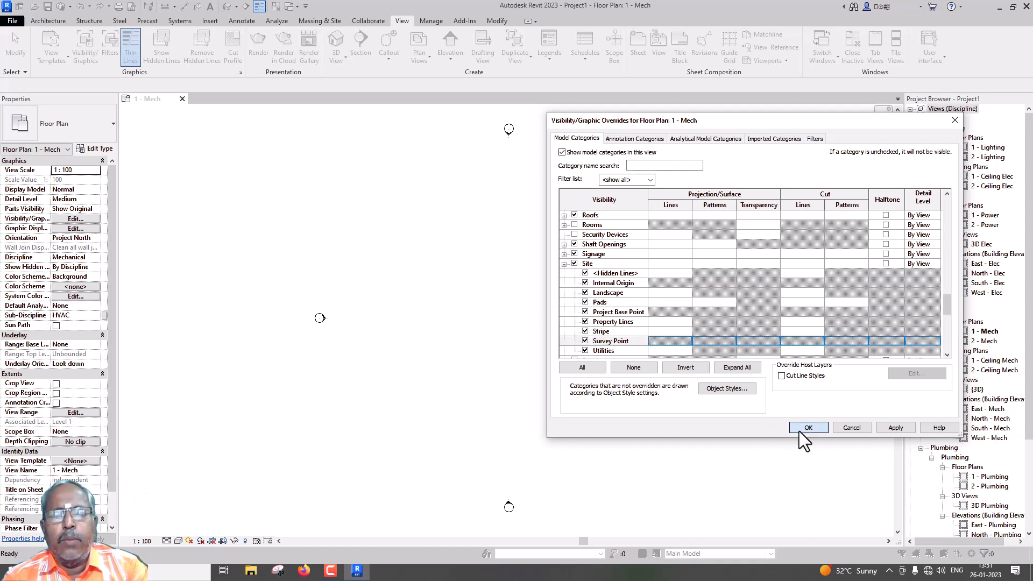
pyautogui.click(799, 431)
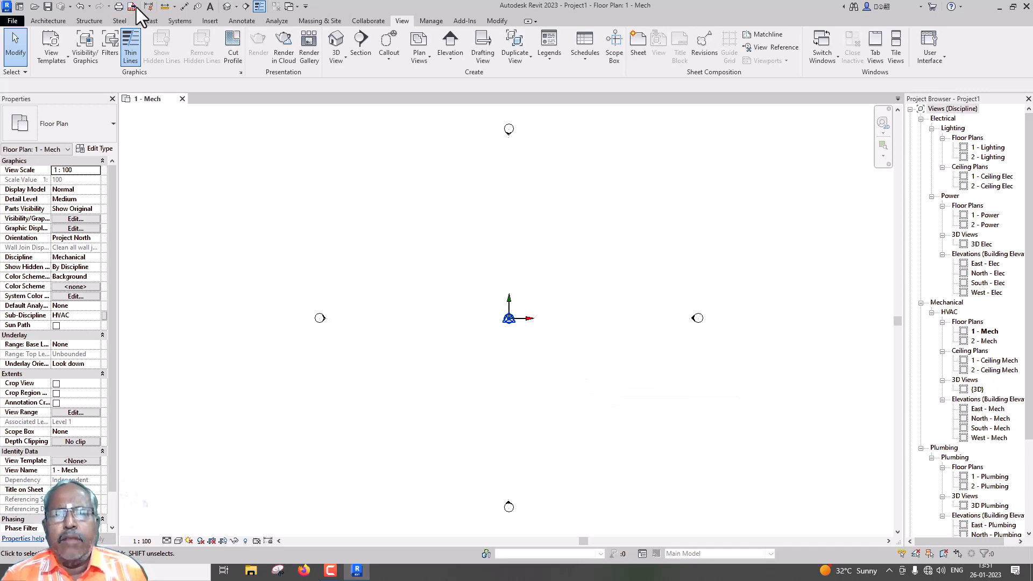
# Step: Start linking a Revit model and choose ARCH-2023-LINKING-METRIC from the Revit 2023 - Metric folder on drive G
pyautogui.click(209, 21)
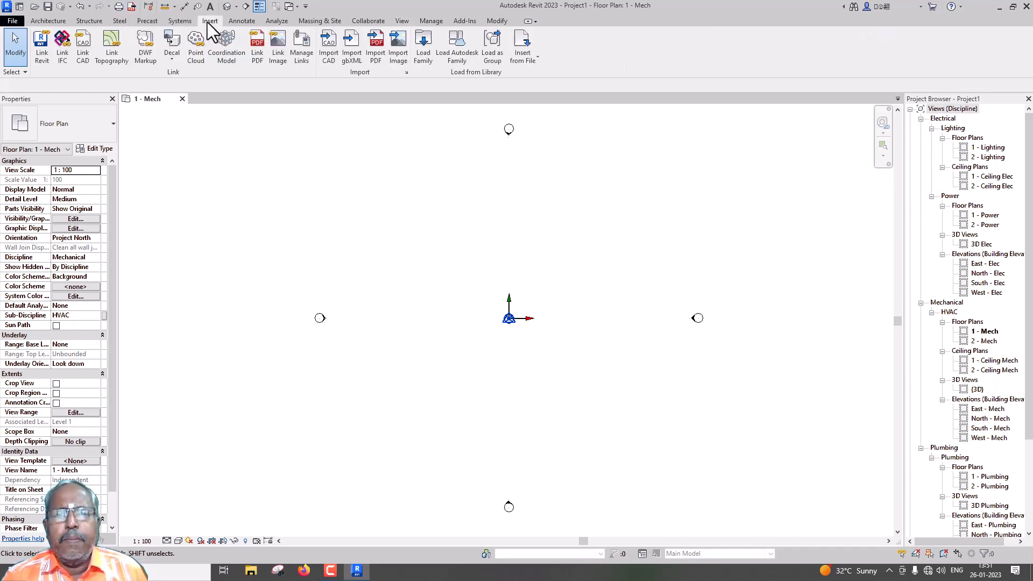
pyautogui.click(49, 57)
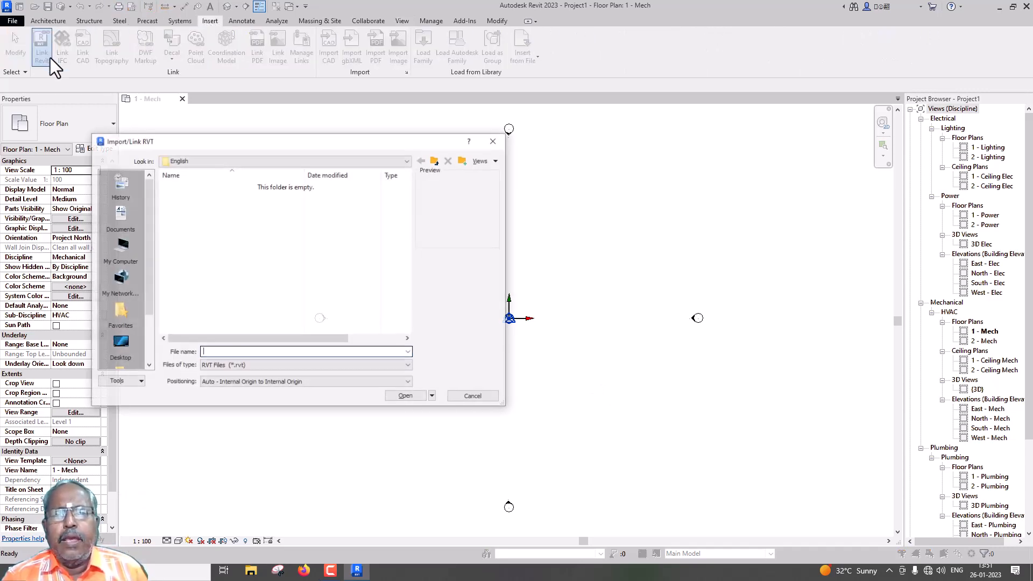
pyautogui.click(222, 163)
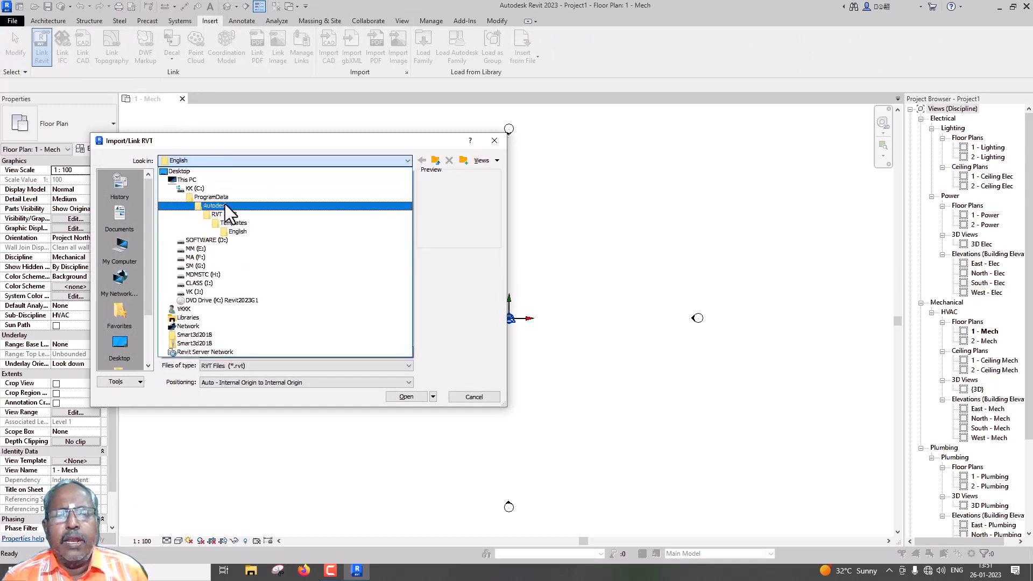
pyautogui.click(214, 266)
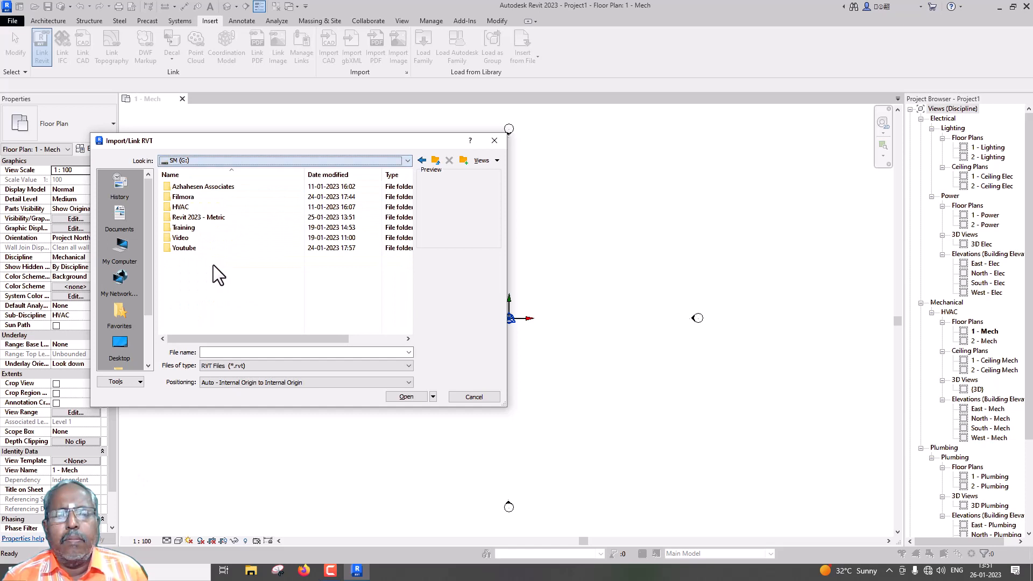
pyautogui.doubleClick(191, 239)
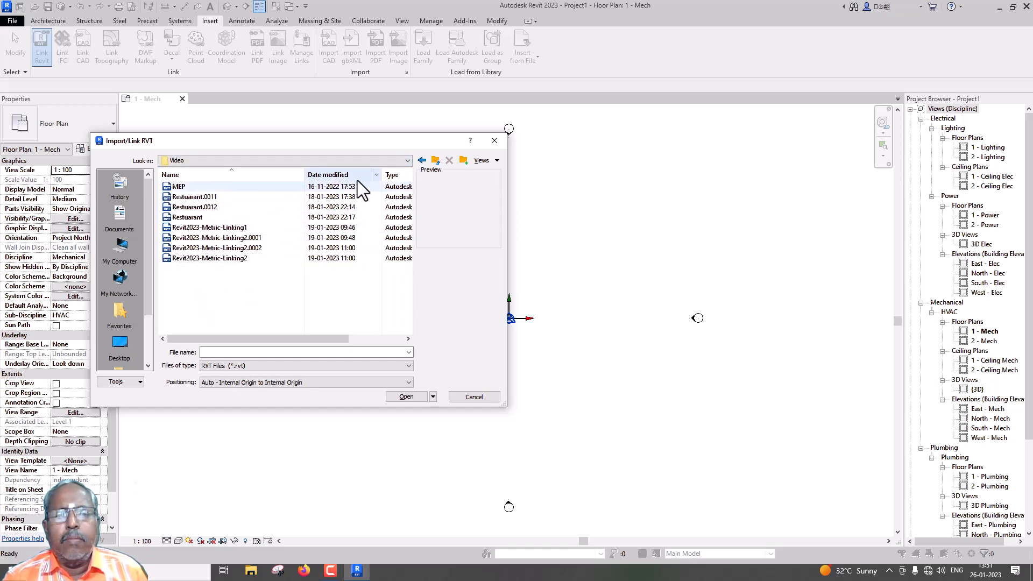
pyautogui.click(434, 161)
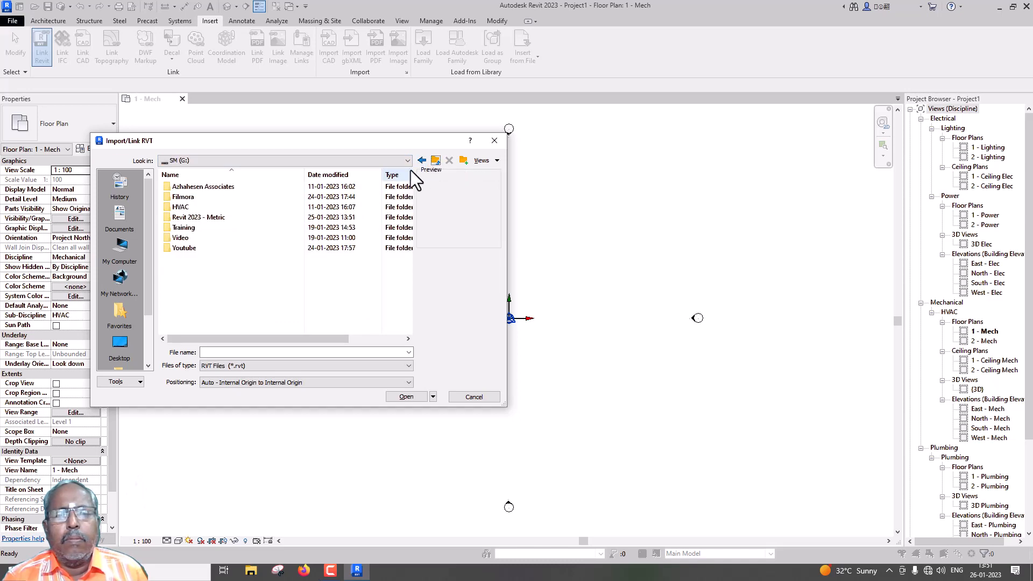
pyautogui.doubleClick(237, 218)
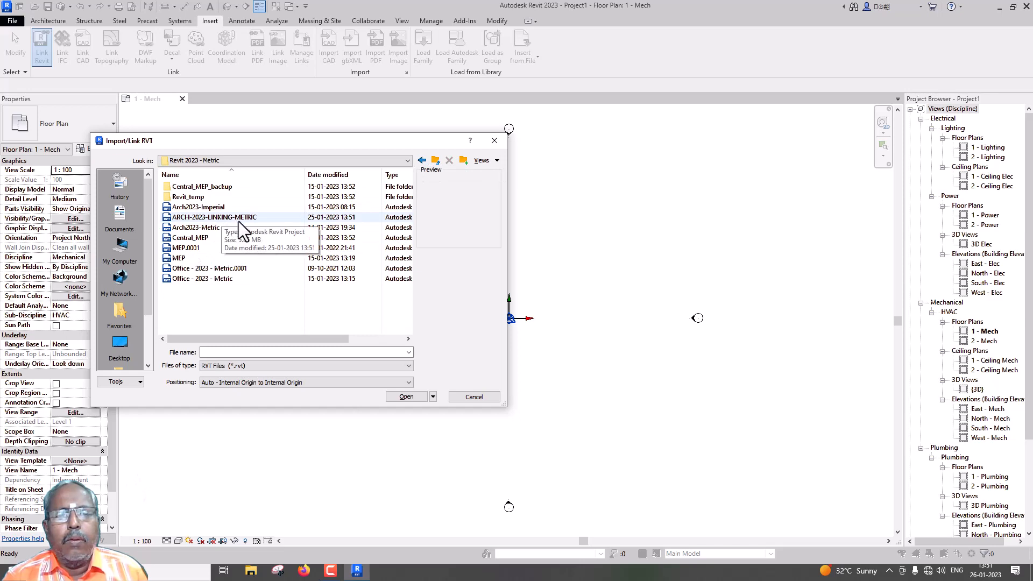
pyautogui.click(240, 219)
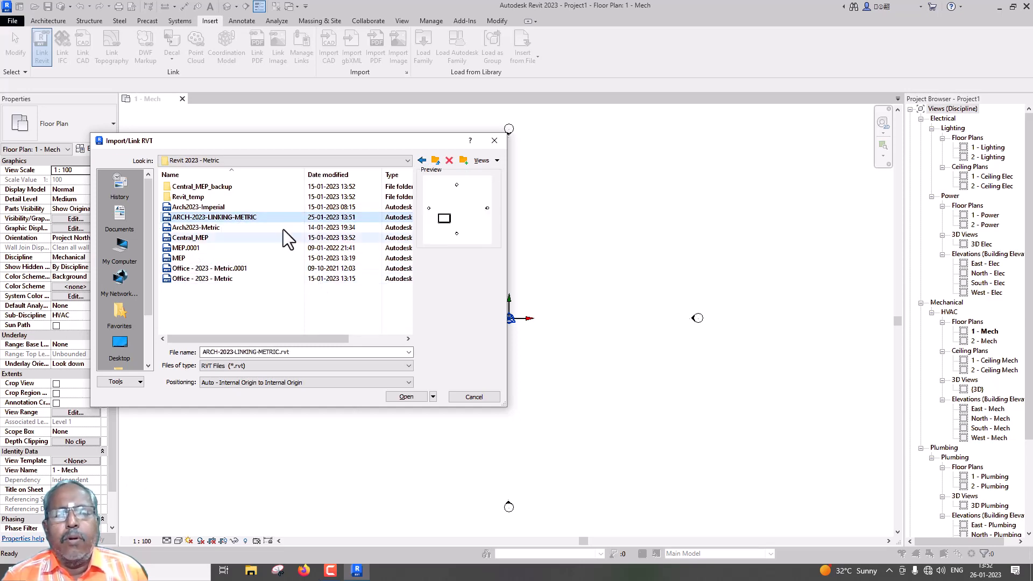
# Step: Link the chosen model with its positioning set to Auto - Internal Origin to Internal Origin
pyautogui.moveTo(267, 144); pyautogui.dragTo(723, 149)
pyautogui.click(720, 386)
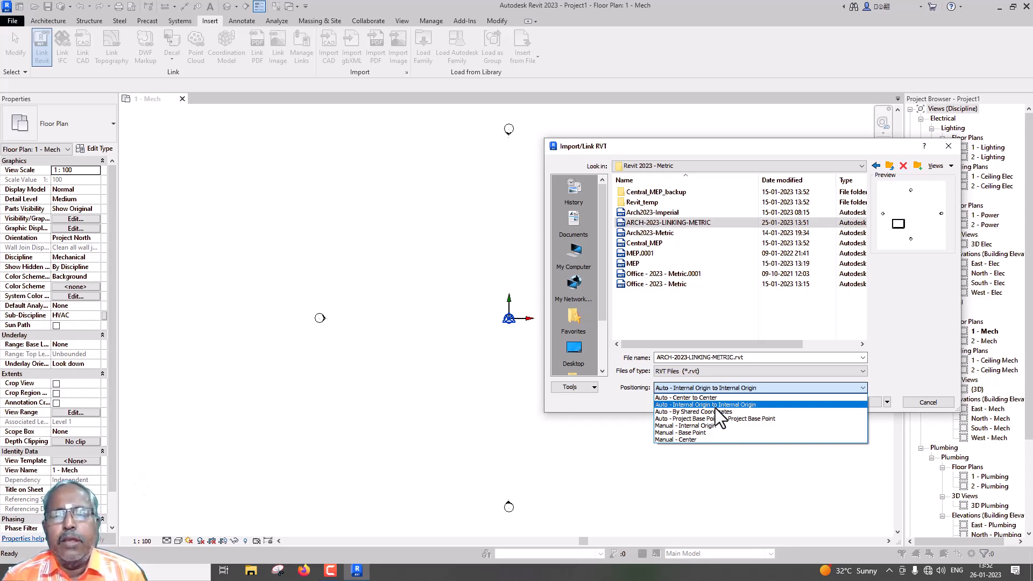
pyautogui.click(715, 408)
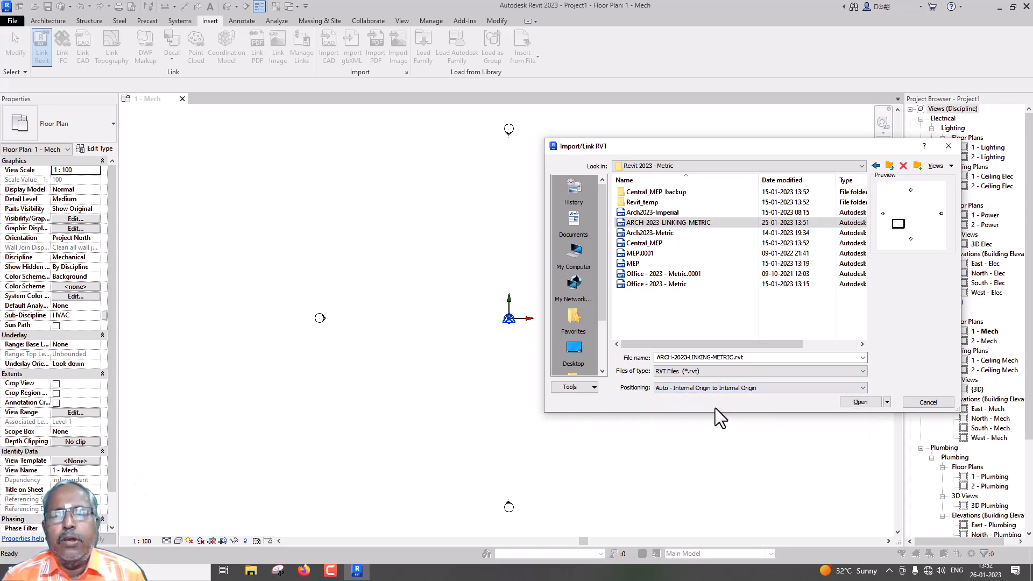
pyautogui.click(860, 402)
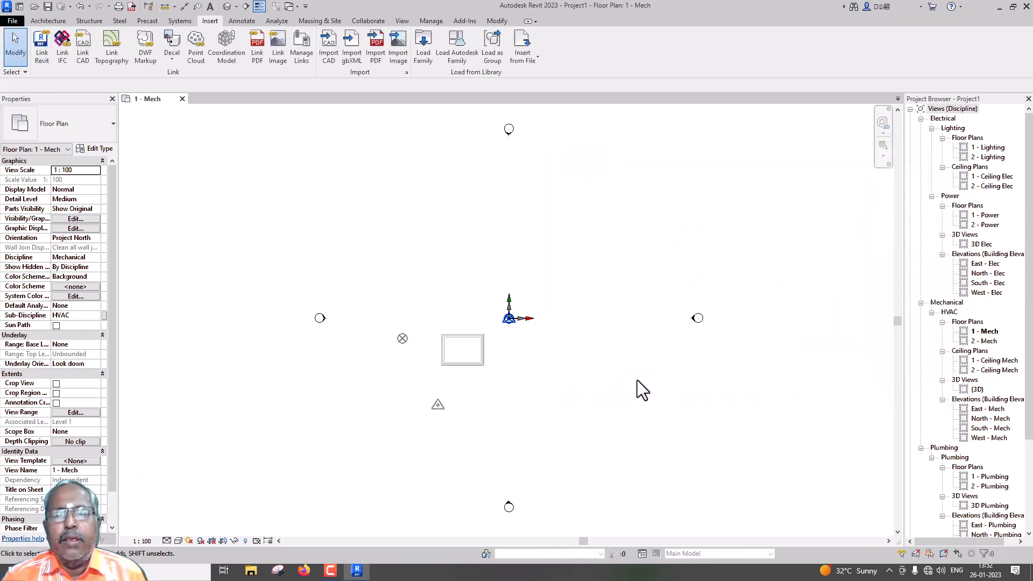
# Step: Acquire the shared coordinates from the linked architectural model in the 1 - Mech plan
pyautogui.scroll(1, 501, 330)
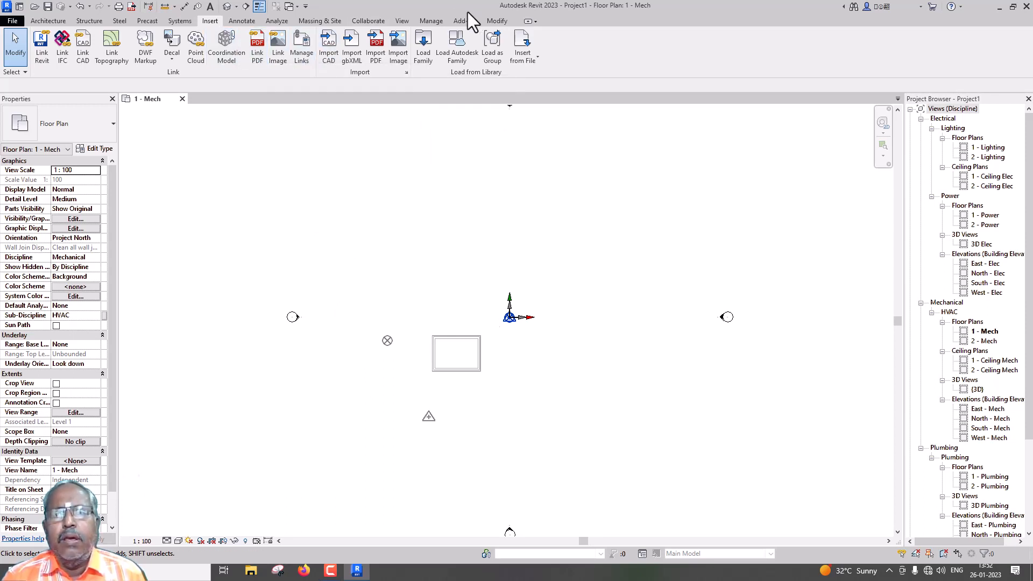
pyautogui.click(430, 21)
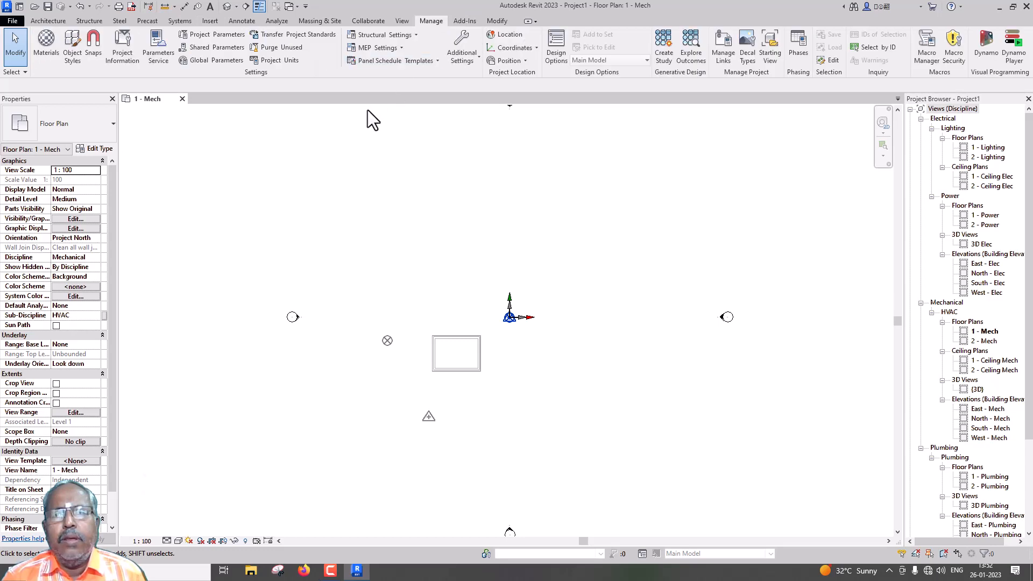
pyautogui.click(537, 49)
pyautogui.click(533, 66)
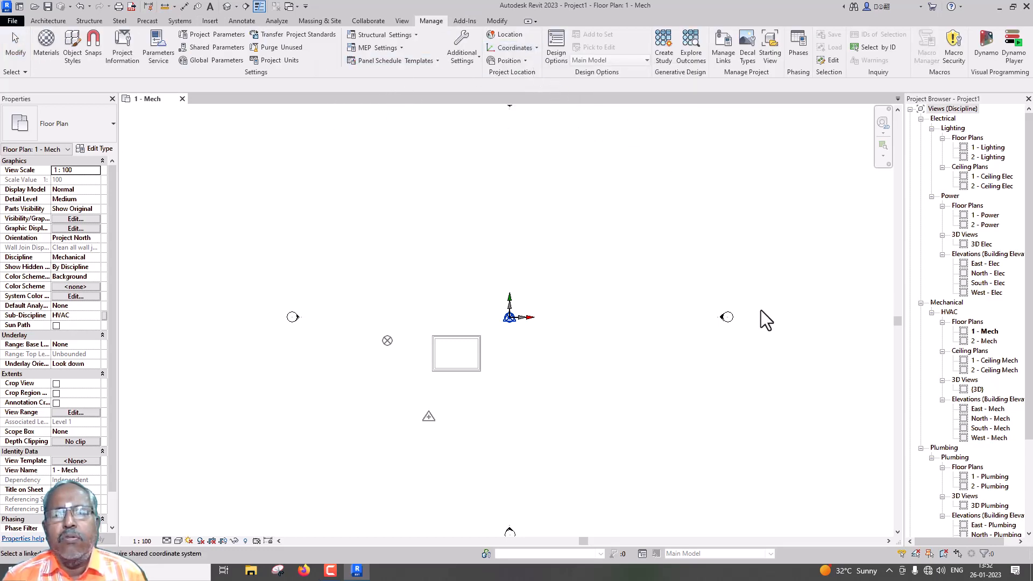
pyautogui.click(466, 347)
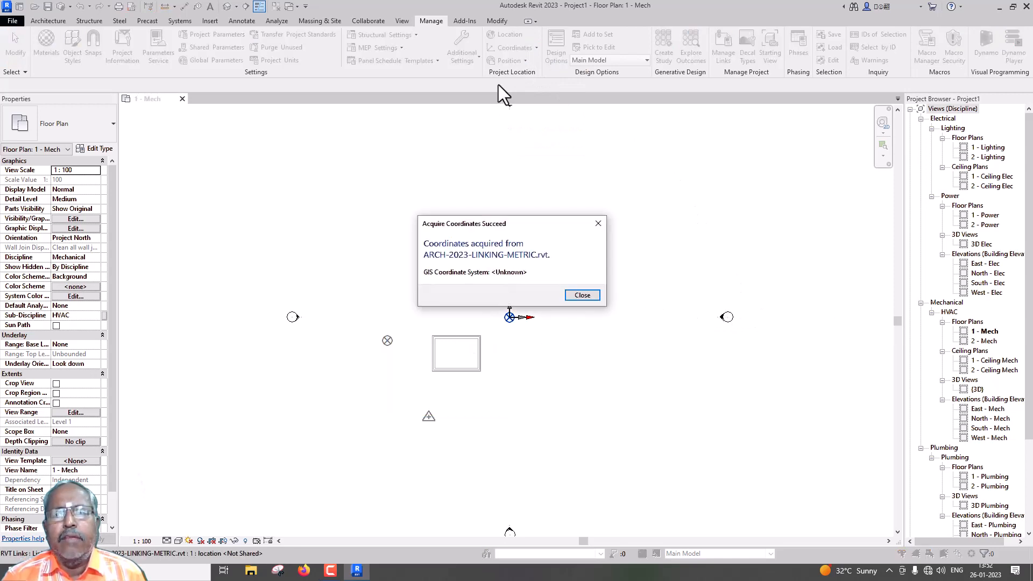
pyautogui.click(581, 294)
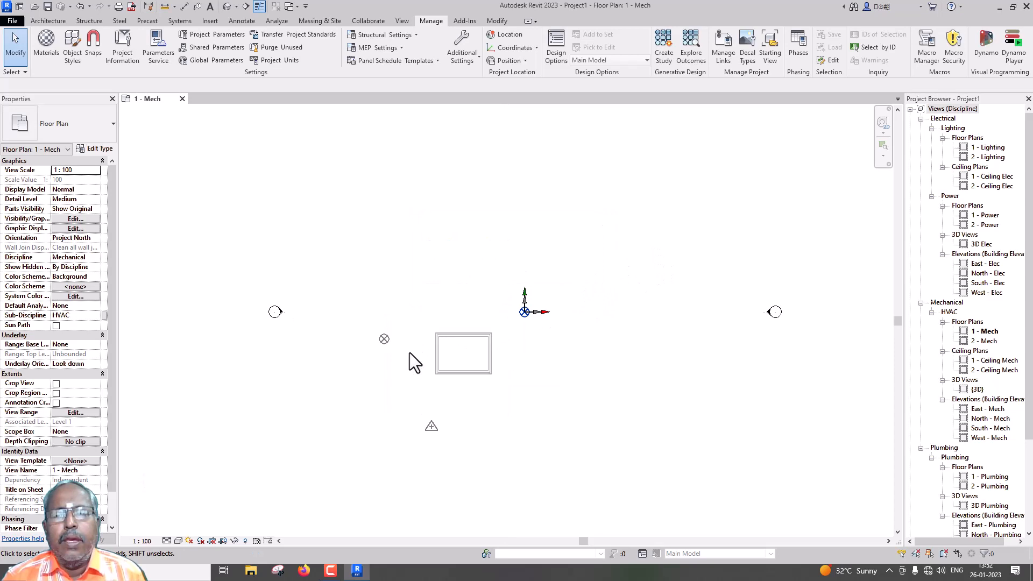
# Step: Select the linked model to show its base and survey points, and try to acquire its coordinates a second time
pyautogui.scroll(1, 458, 331)
pyautogui.click(472, 334)
pyautogui.click(472, 338)
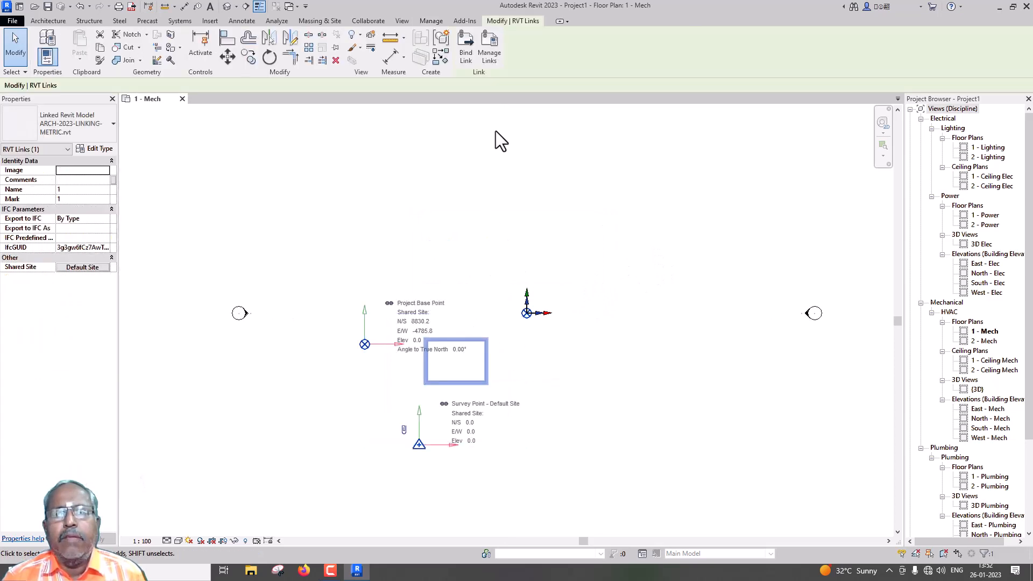
pyautogui.click(427, 19)
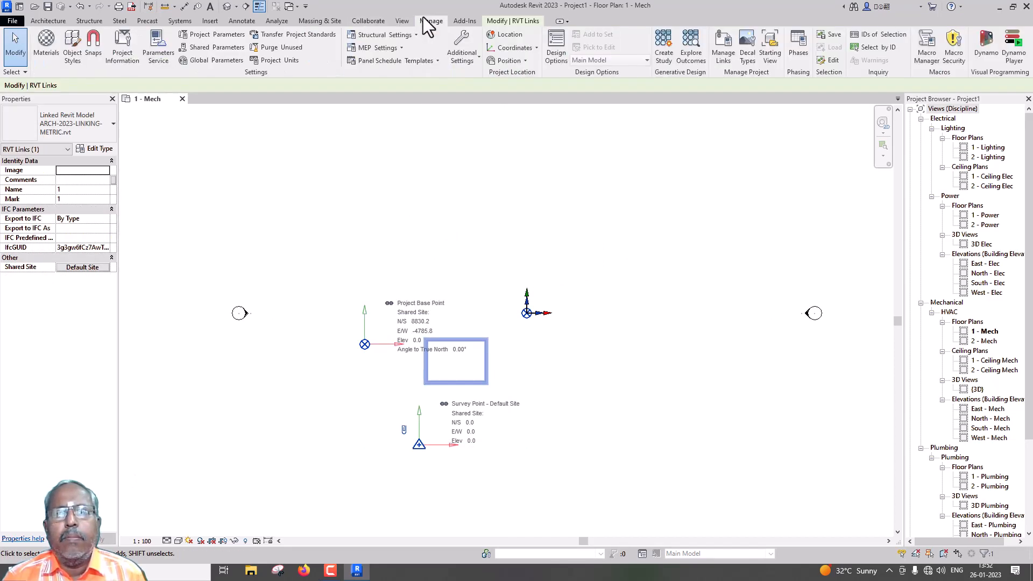
pyautogui.click(537, 49)
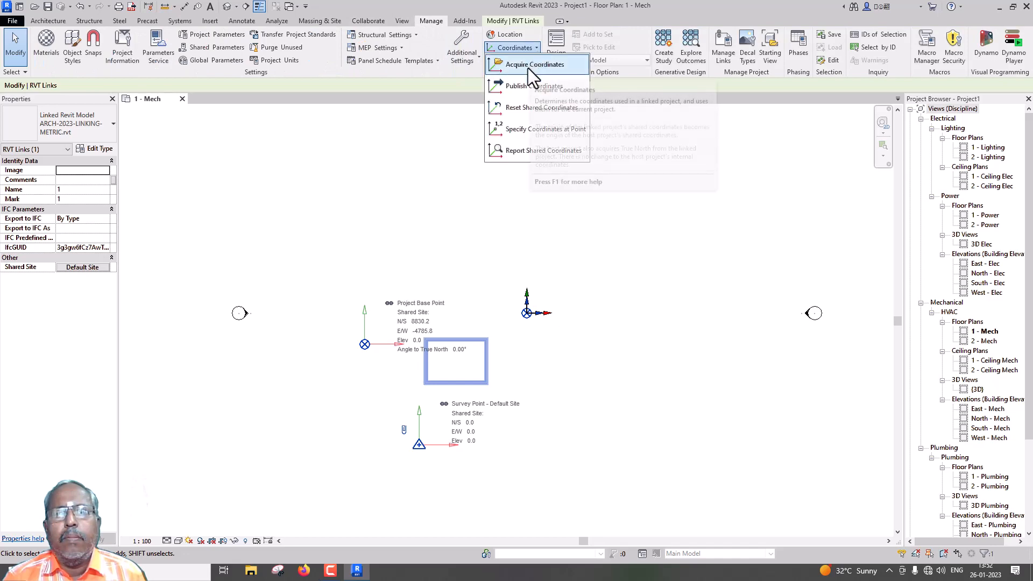
pyautogui.click(528, 67)
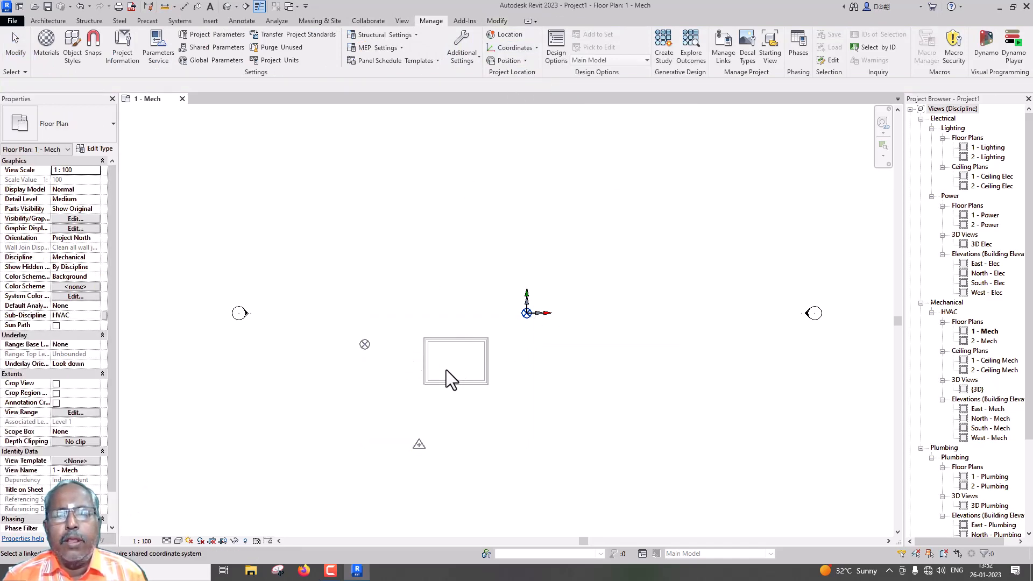
pyautogui.click(441, 339)
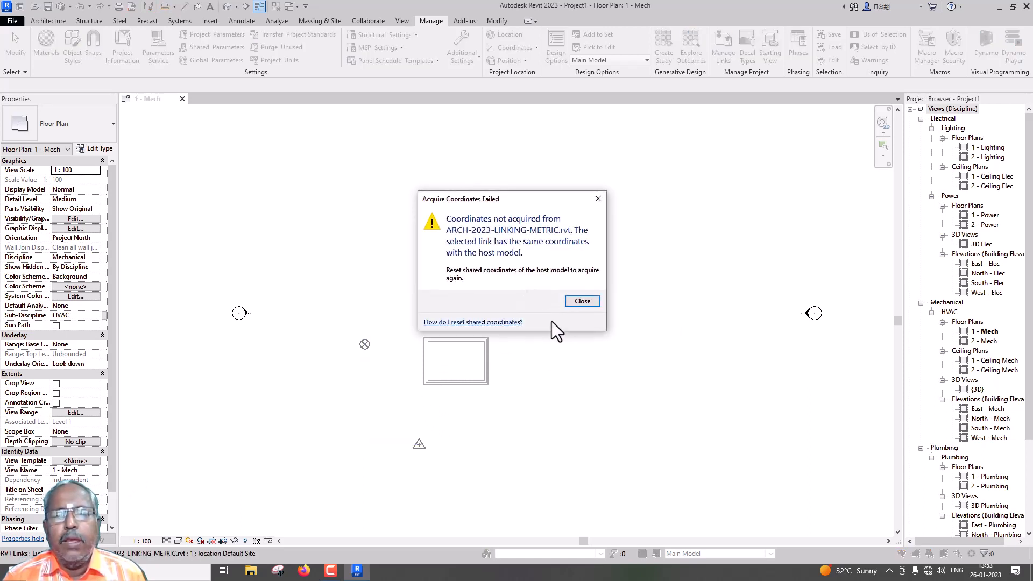
pyautogui.click(582, 302)
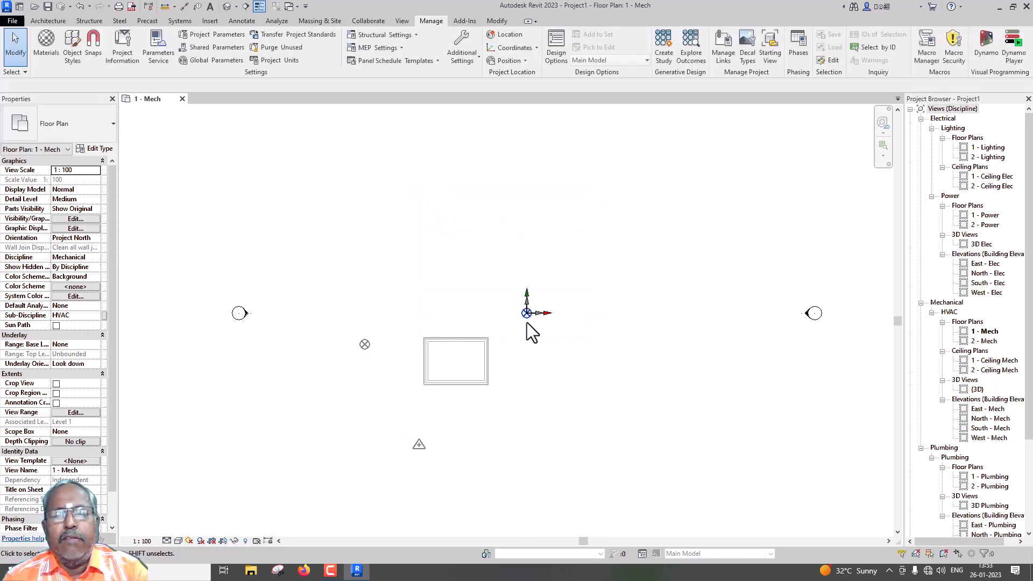
# Step: Try moving the host's project base point to about N/S 15157 and E/W 728, and undo the move
pyautogui.click(531, 317)
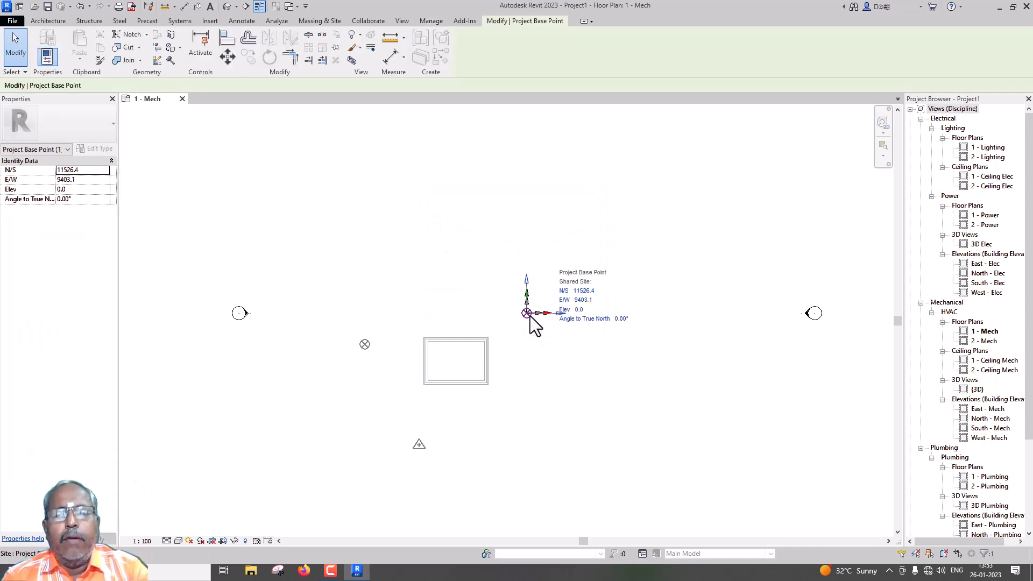
pyautogui.moveTo(531, 316); pyautogui.dragTo(432, 274)
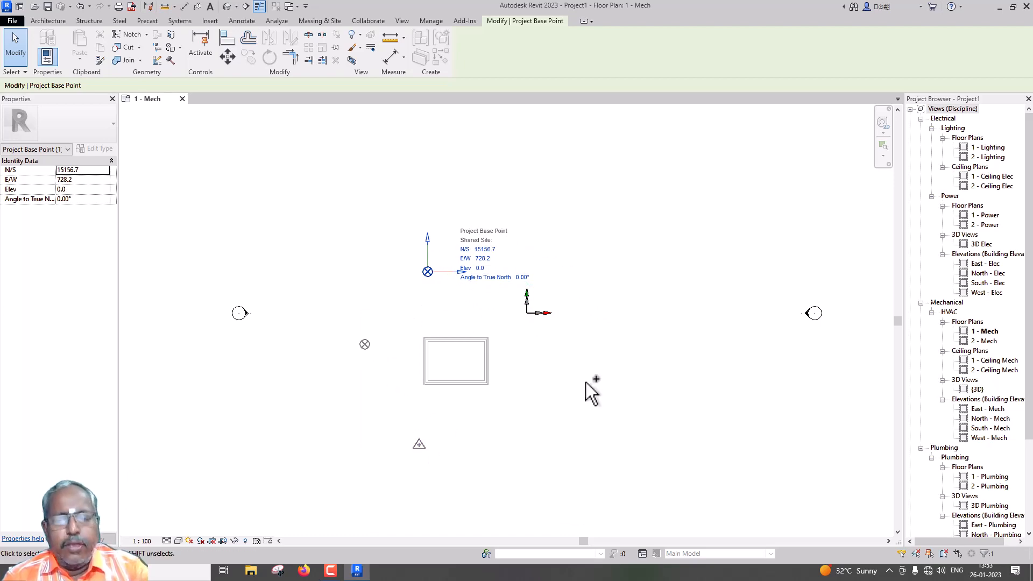
pyautogui.hotkey('ctrl', 'z')
# Step: Delete the linked architectural model, remove its link from the project, and move the survey point back onto the internal origin
pyautogui.click(482, 382)
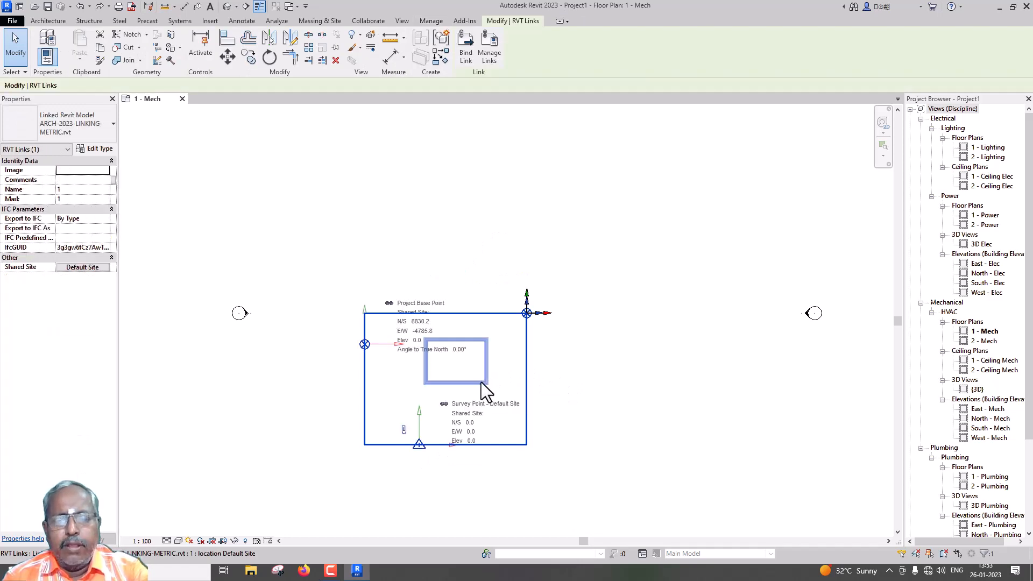
pyautogui.press('Delete')
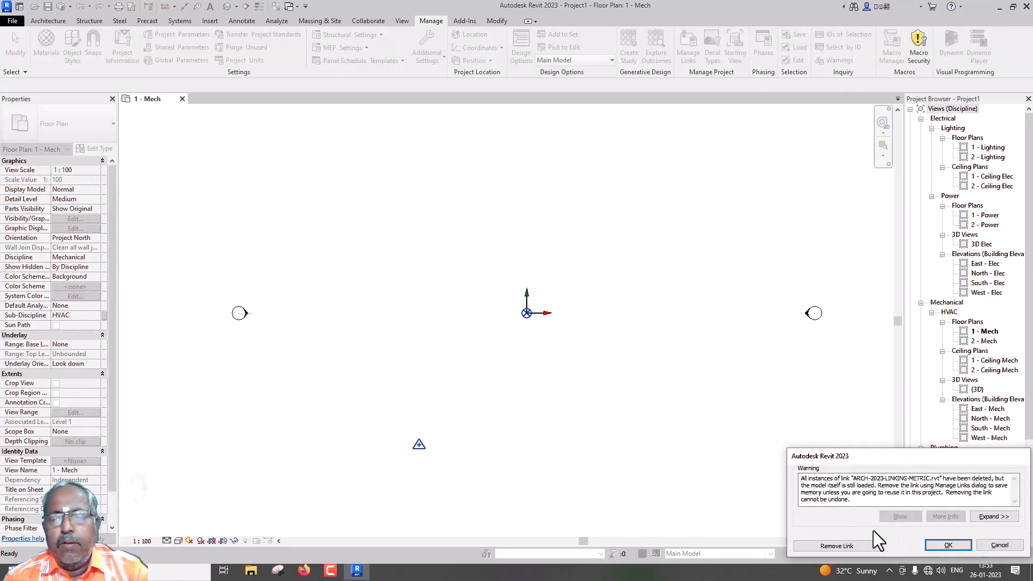
pyautogui.click(856, 547)
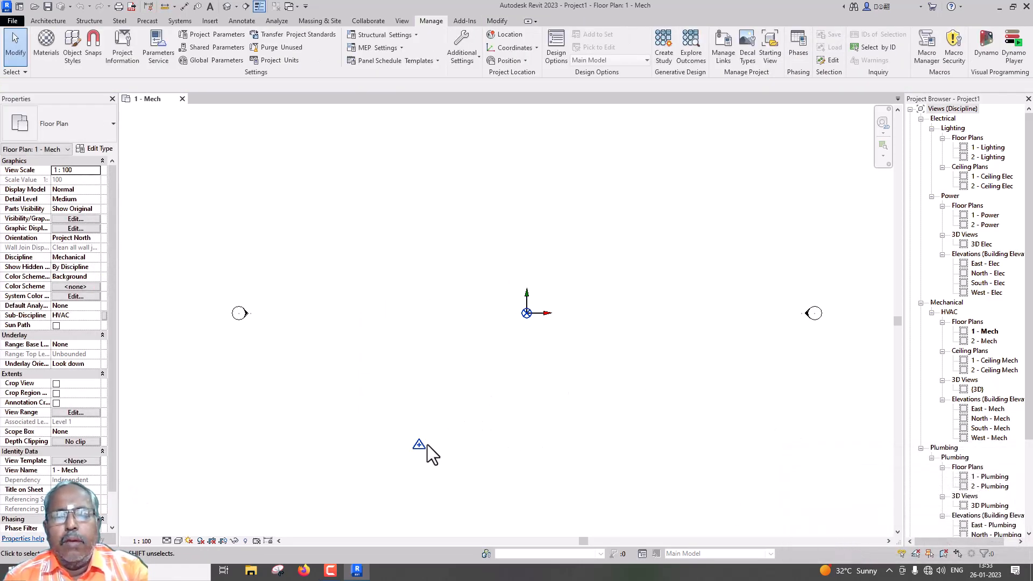
pyautogui.moveTo(424, 447); pyautogui.dragTo(530, 312)
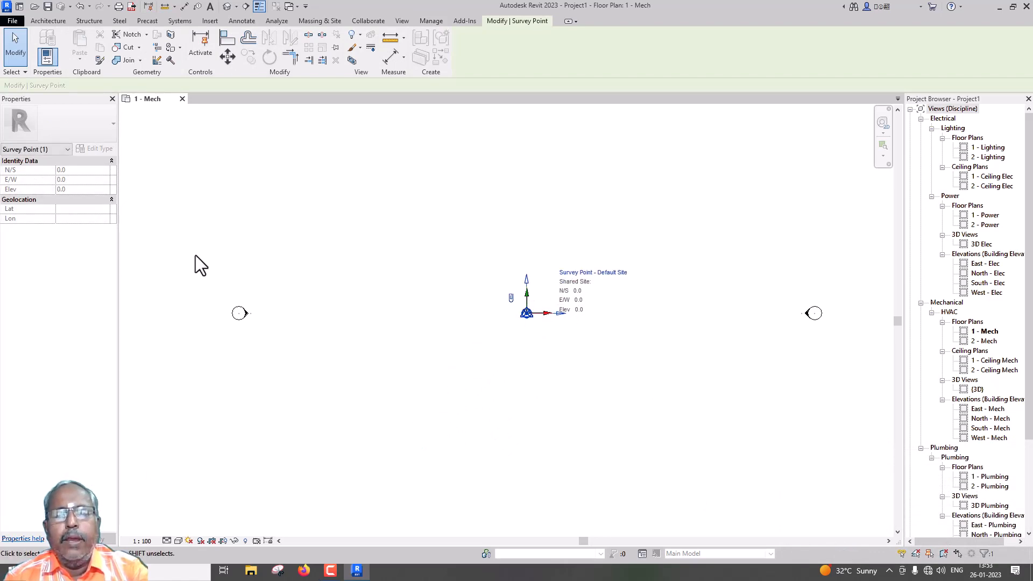
pyautogui.click(195, 255)
# Step: Link ARCH-2023-LINKING-METRIC again with Auto - Project Base Point to Project Base Point positioning, and select the placed link
pyautogui.click(206, 19)
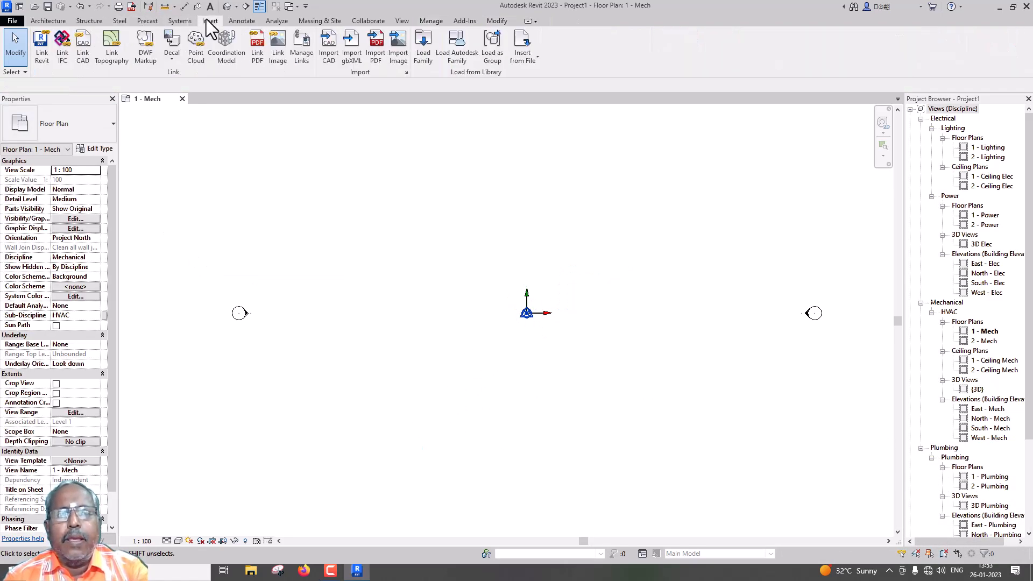
pyautogui.click(47, 56)
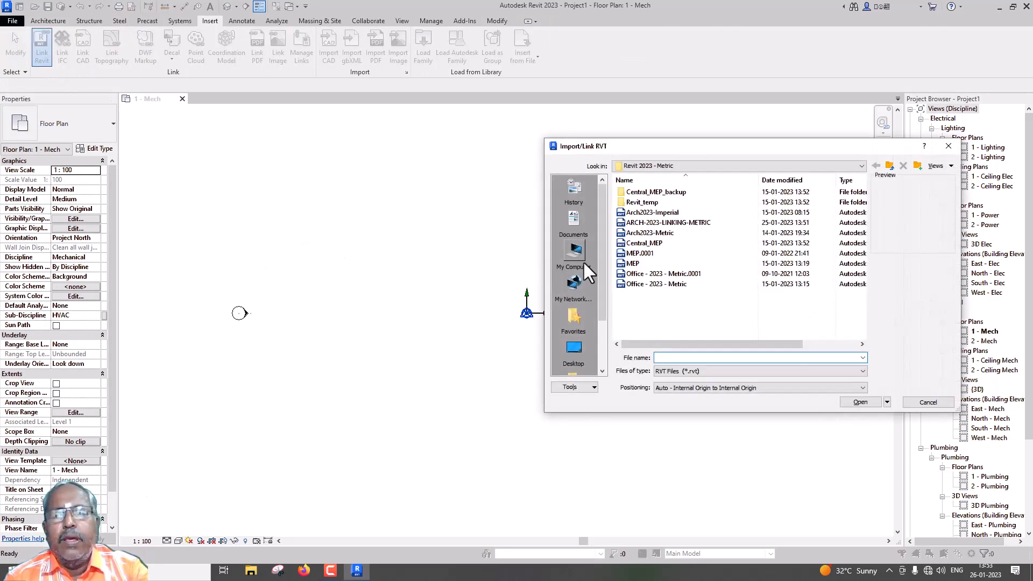
pyautogui.click(673, 224)
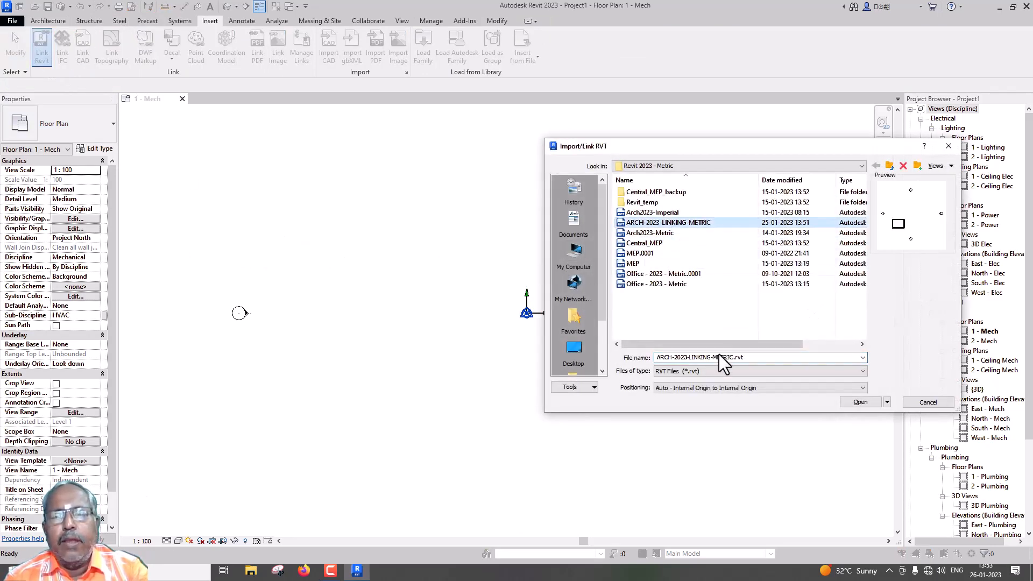
pyautogui.click(716, 388)
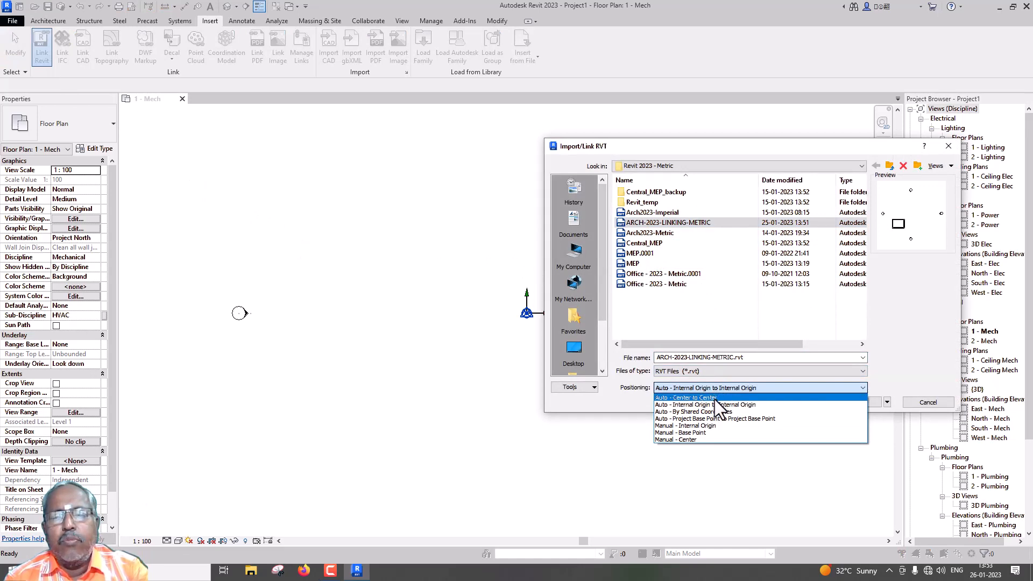
pyautogui.click(718, 419)
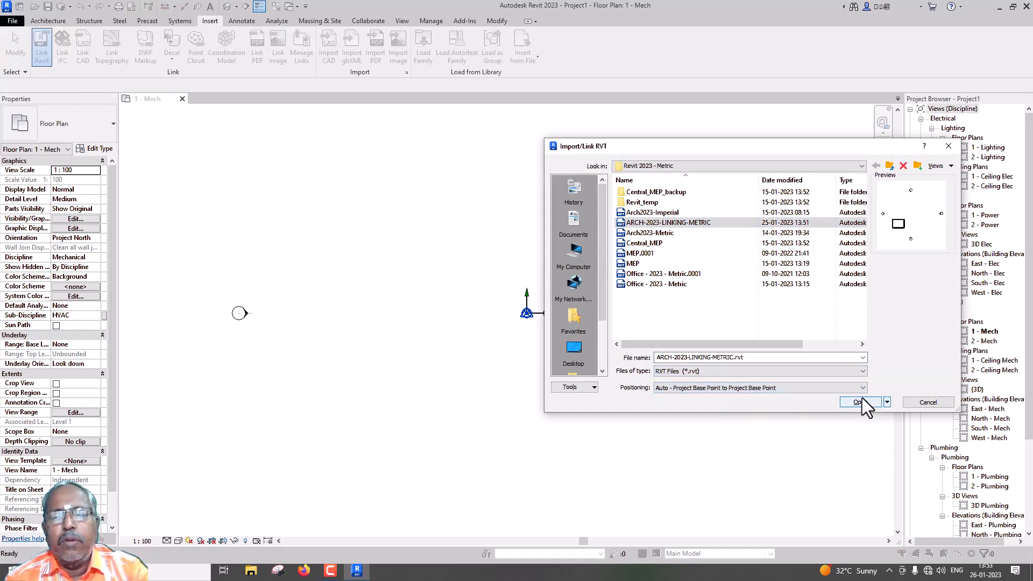
pyautogui.click(868, 403)
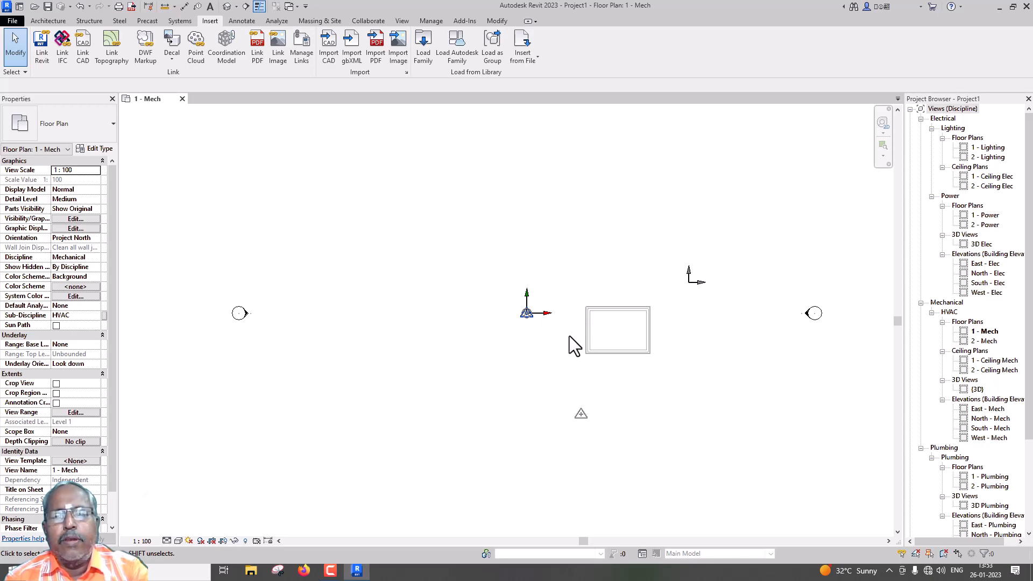
pyautogui.click(591, 343)
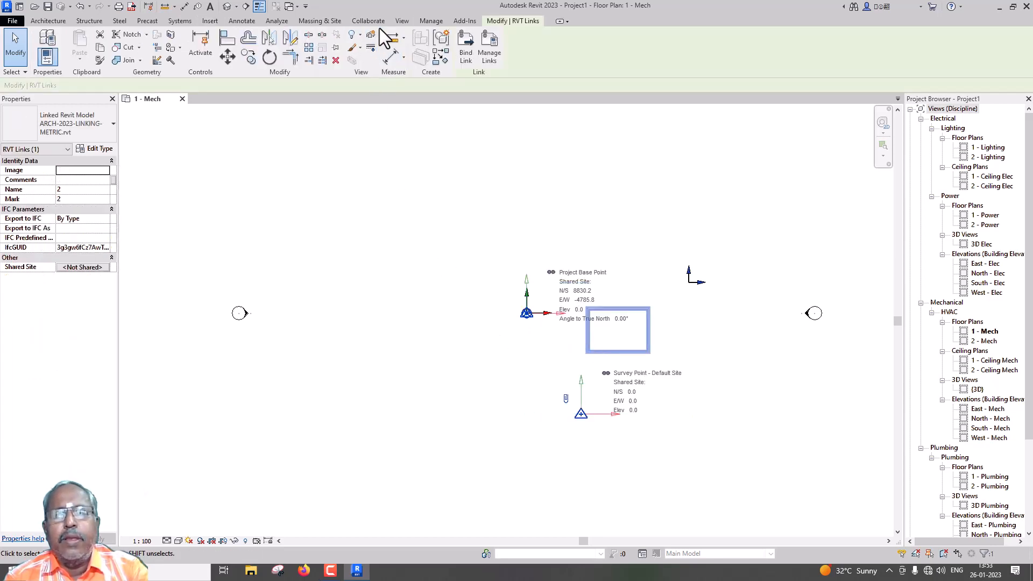
# Step: Try to acquire shared coordinates from the architectural link placed by project base point, and dismiss the resulting message
pyautogui.click(422, 23)
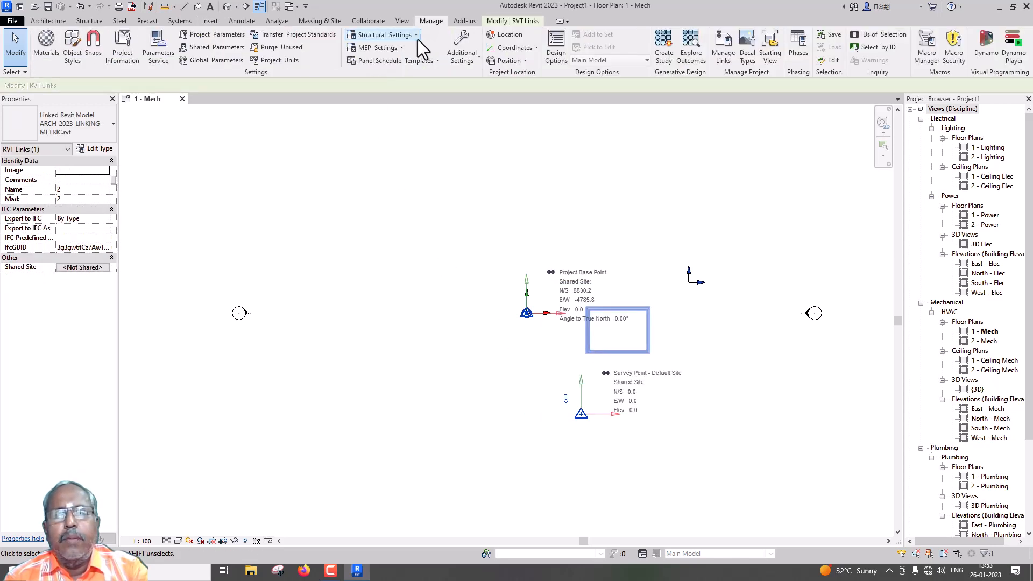
pyautogui.click(516, 48)
pyautogui.click(534, 65)
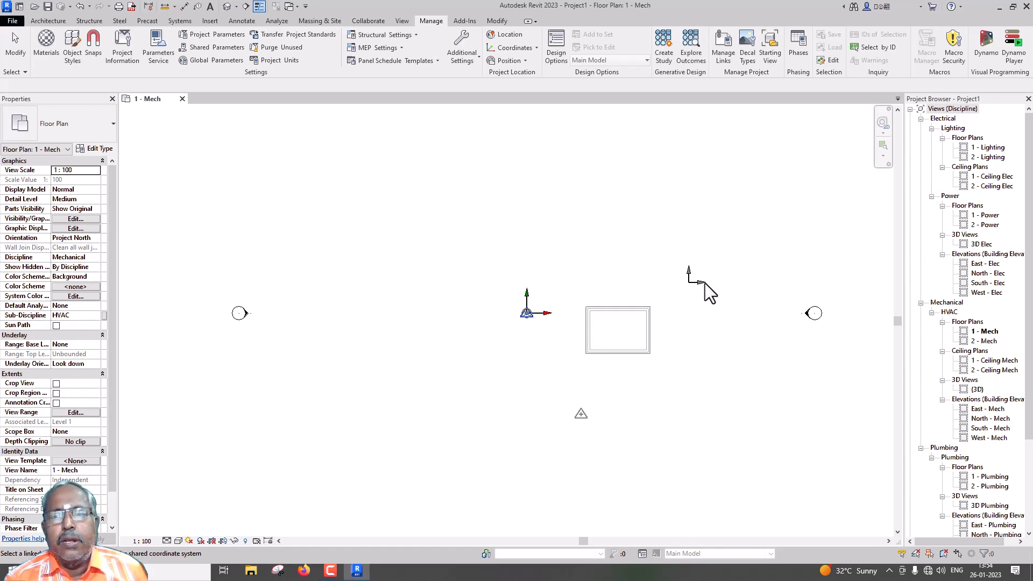
pyautogui.click(583, 306)
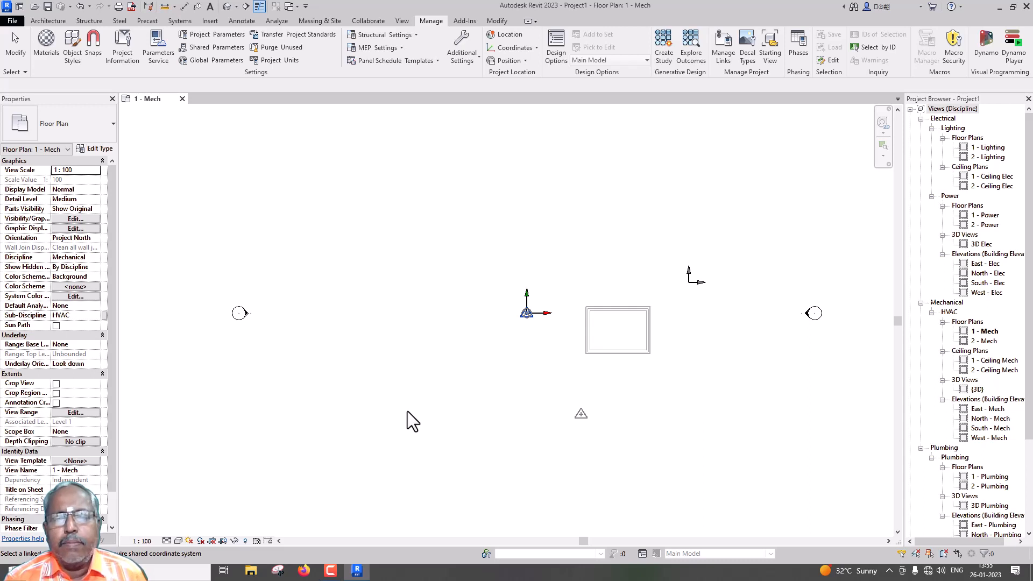
pyautogui.click(593, 357)
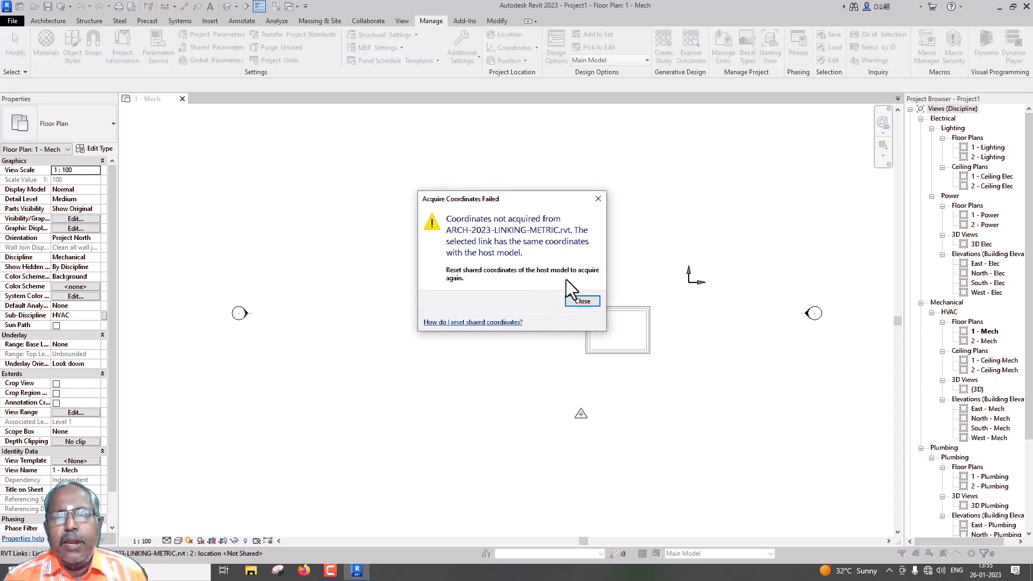
pyautogui.click(581, 300)
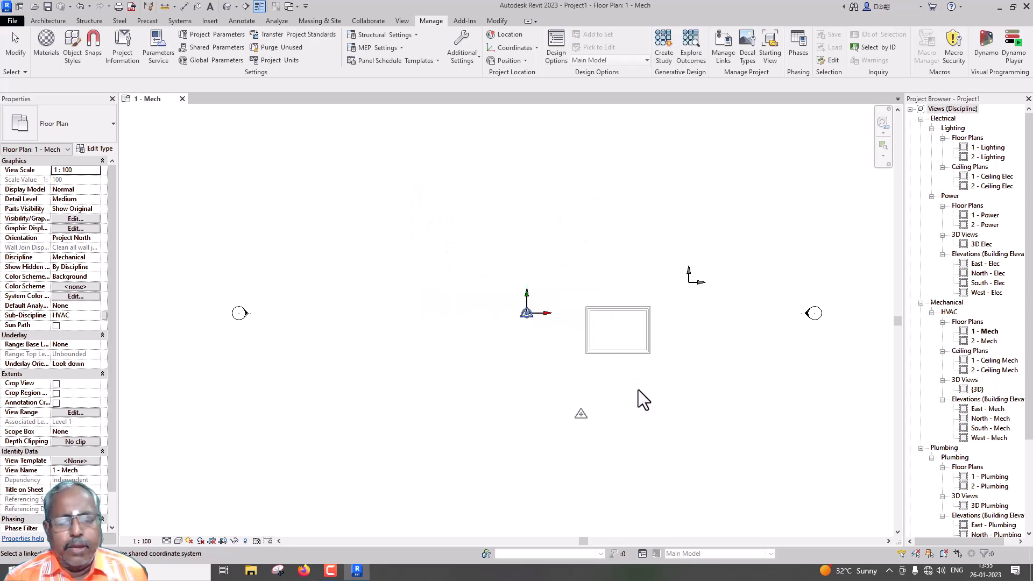
# Step: Delete the linked architectural model placed by project base point and remove its link from the project
pyautogui.click(642, 350)
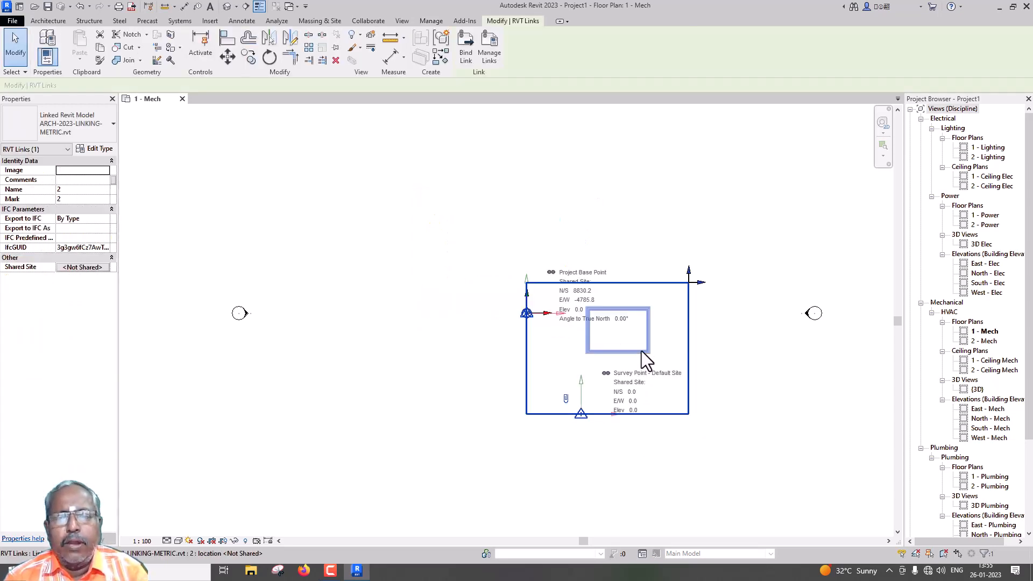
pyautogui.press('Delete')
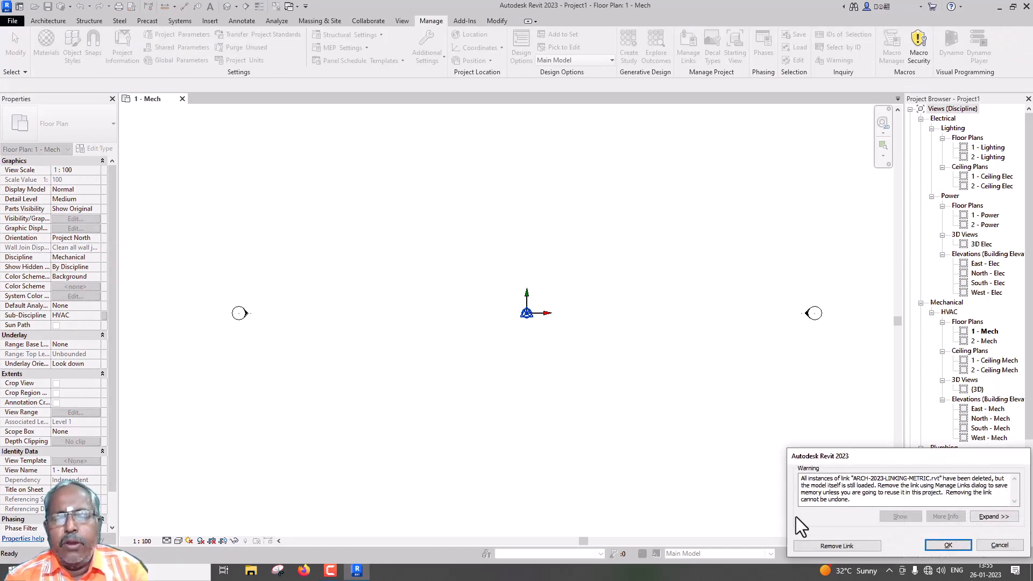
pyautogui.click(837, 546)
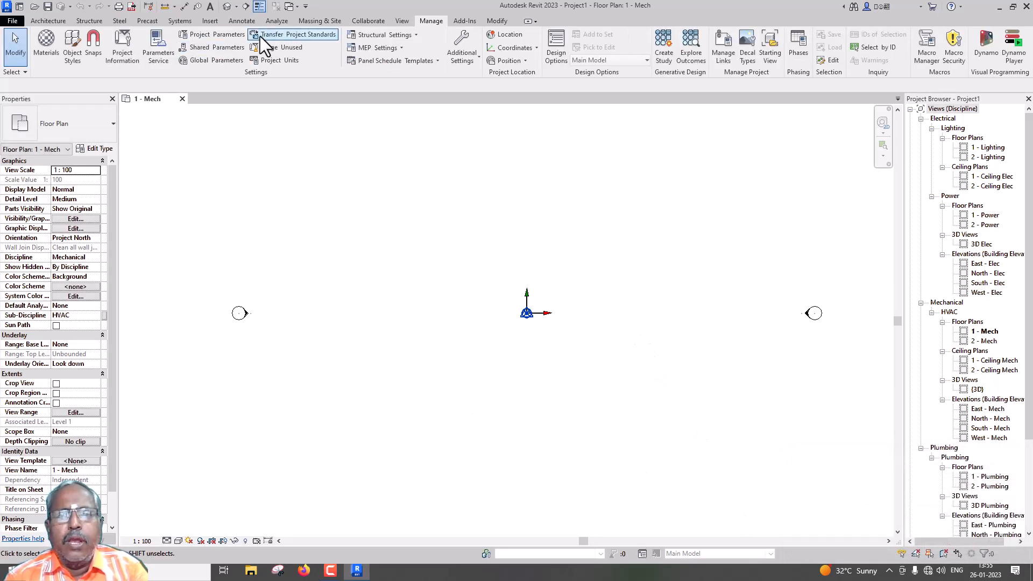
# Step: Link ARCH-2023-LINKING-METRIC with Auto - Center to Center positioning
pyautogui.click(216, 22)
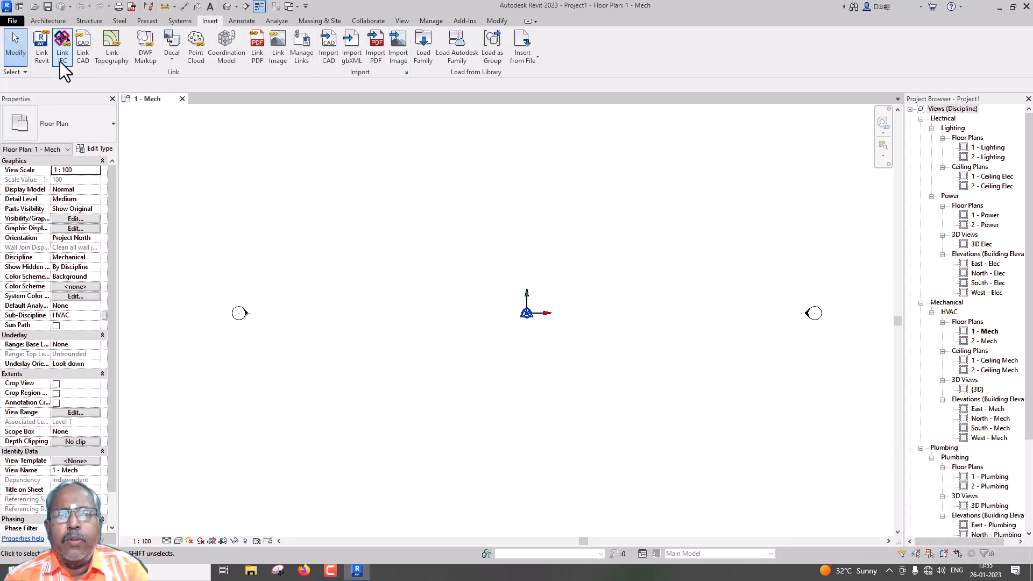
pyautogui.click(44, 60)
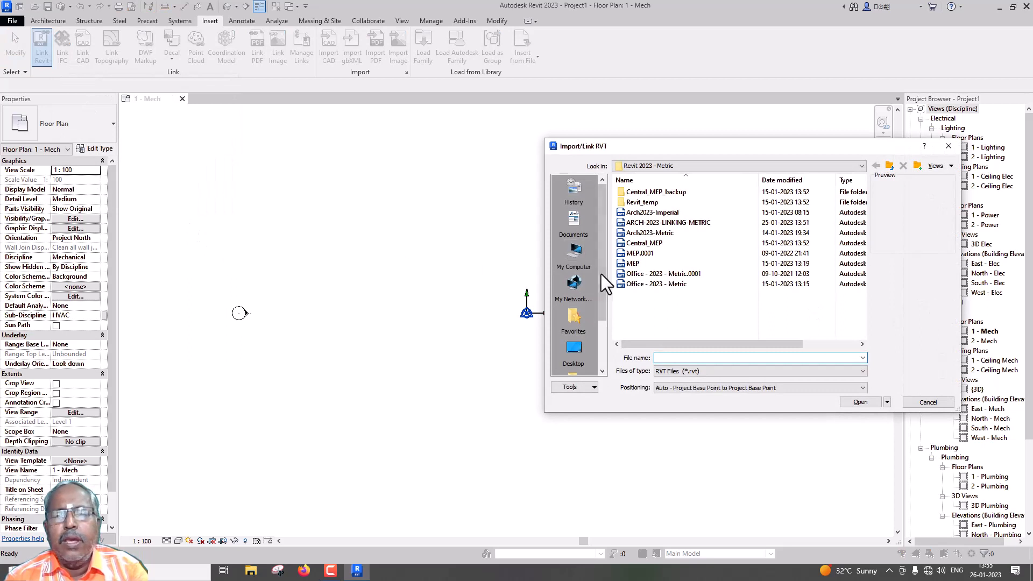
pyautogui.click(684, 225)
pyautogui.click(721, 389)
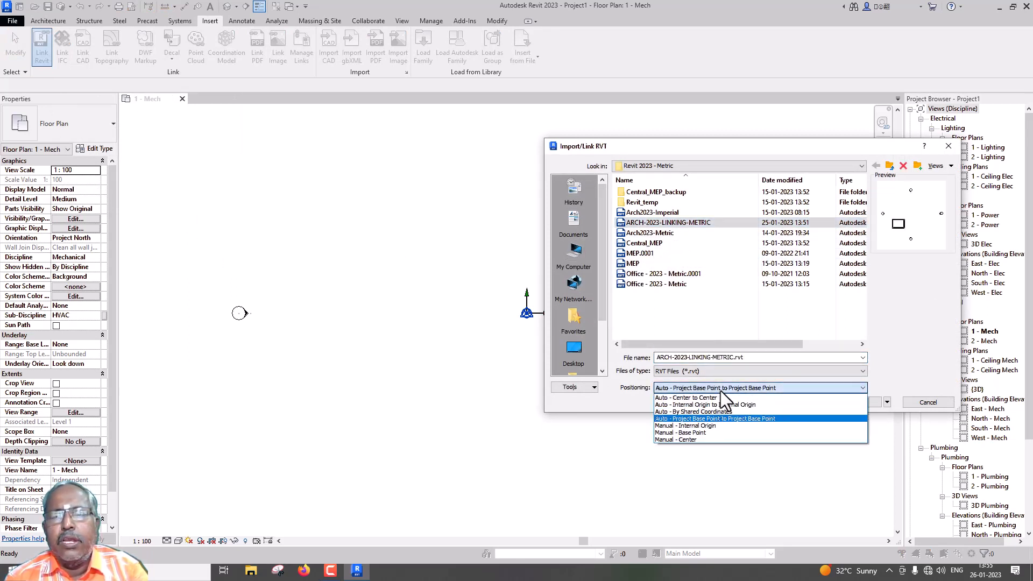
pyautogui.click(725, 399)
pyautogui.click(860, 402)
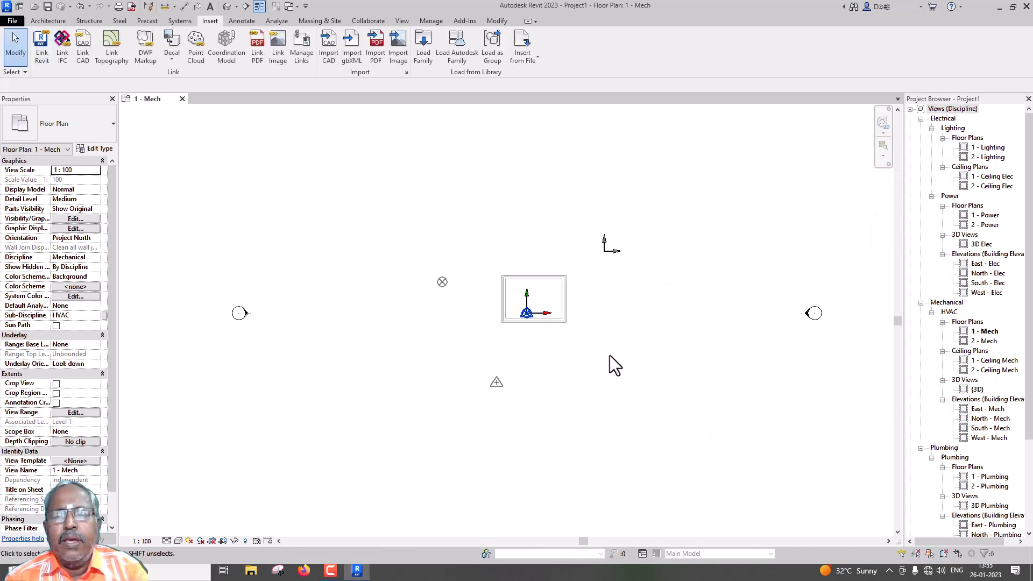
# Step: Select the center-positioned link to show its base and survey points, and try to acquire its shared coordinates
pyautogui.scroll(2, 540, 321)
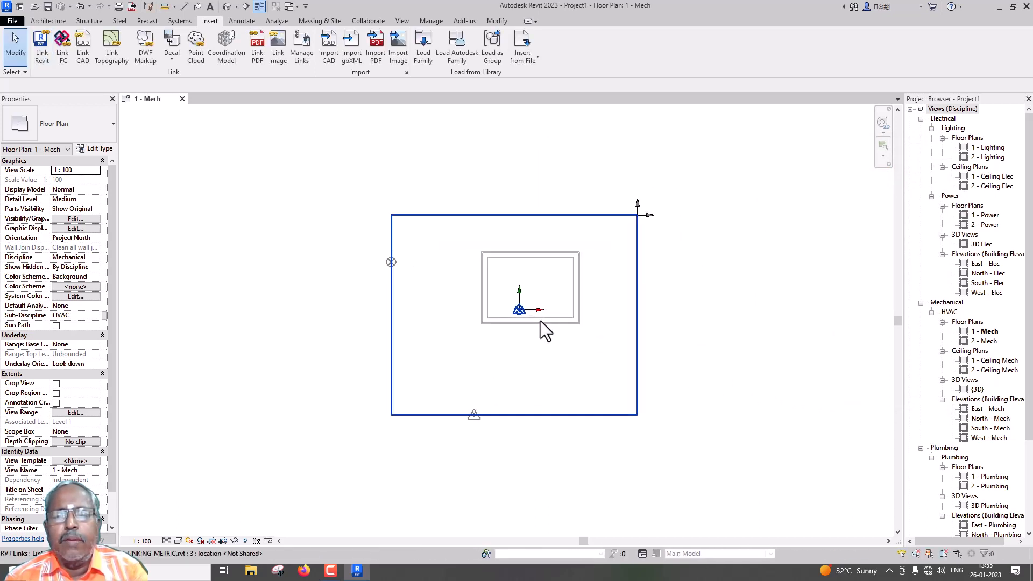
pyautogui.click(497, 325)
pyautogui.click(431, 21)
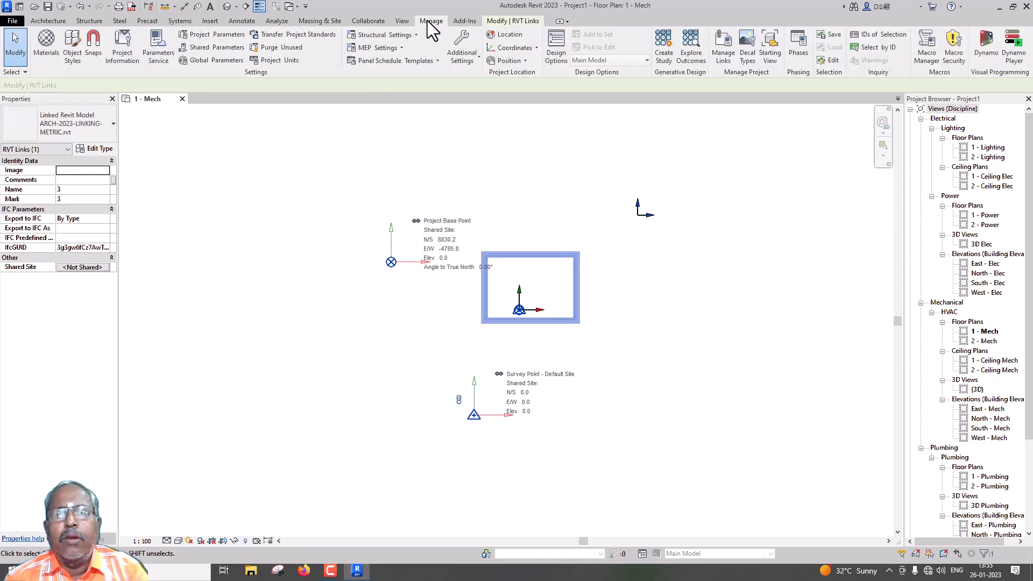
pyautogui.click(536, 47)
pyautogui.click(531, 63)
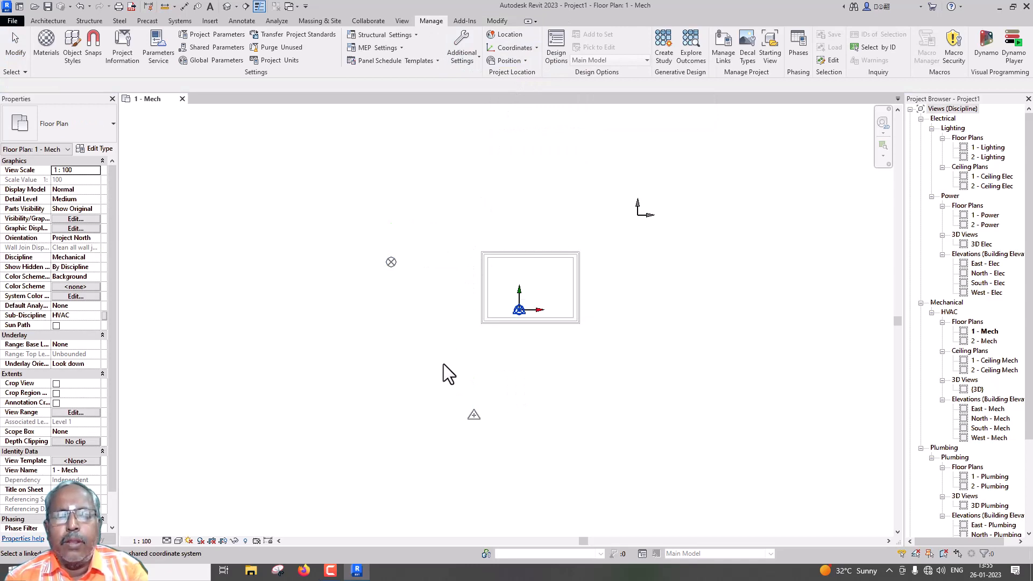
pyautogui.click(557, 321)
pyautogui.click(587, 302)
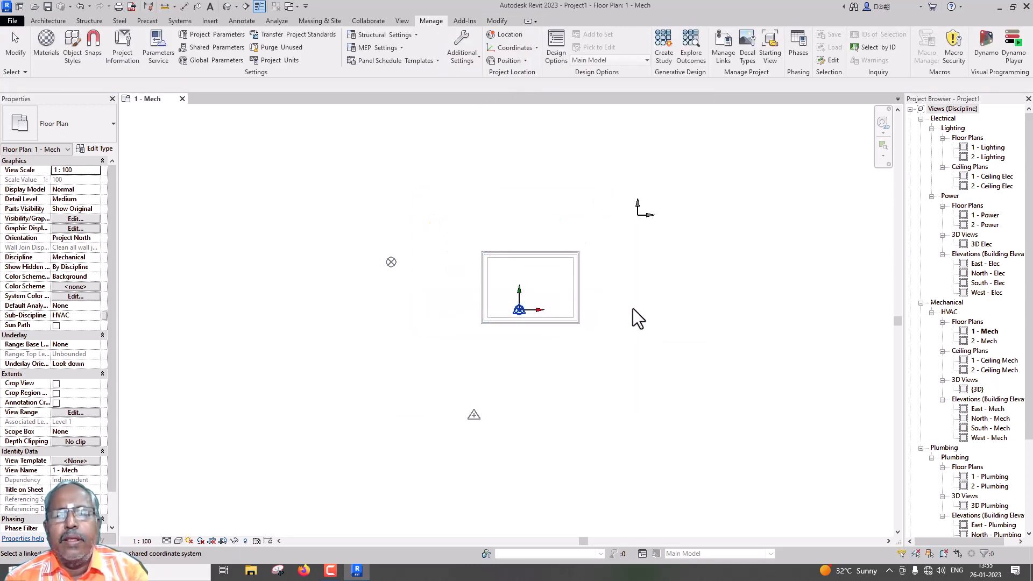
# Step: Delete the center-positioned architectural model and remove its link from the project
pyautogui.click(574, 321)
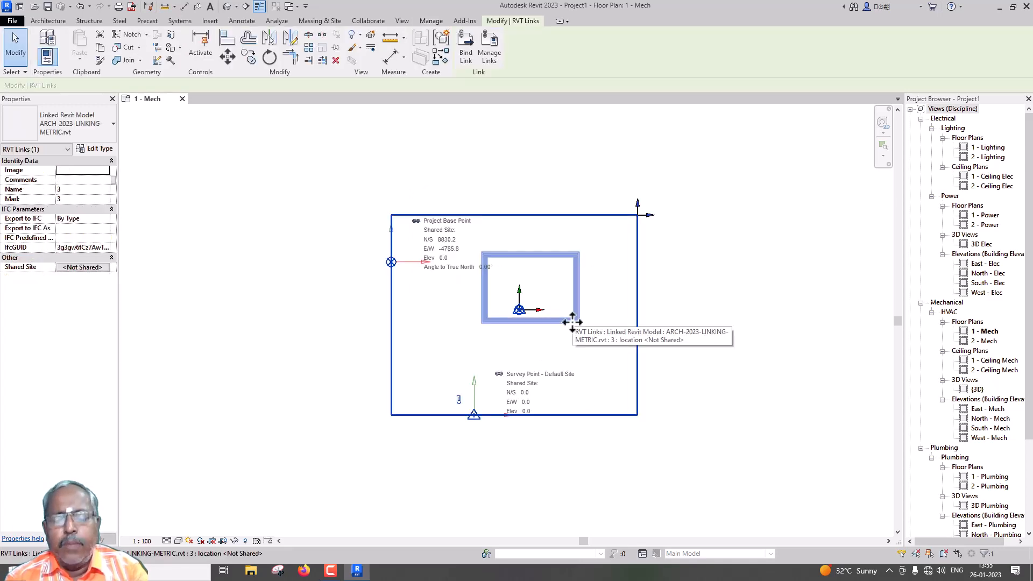
pyautogui.press('Delete')
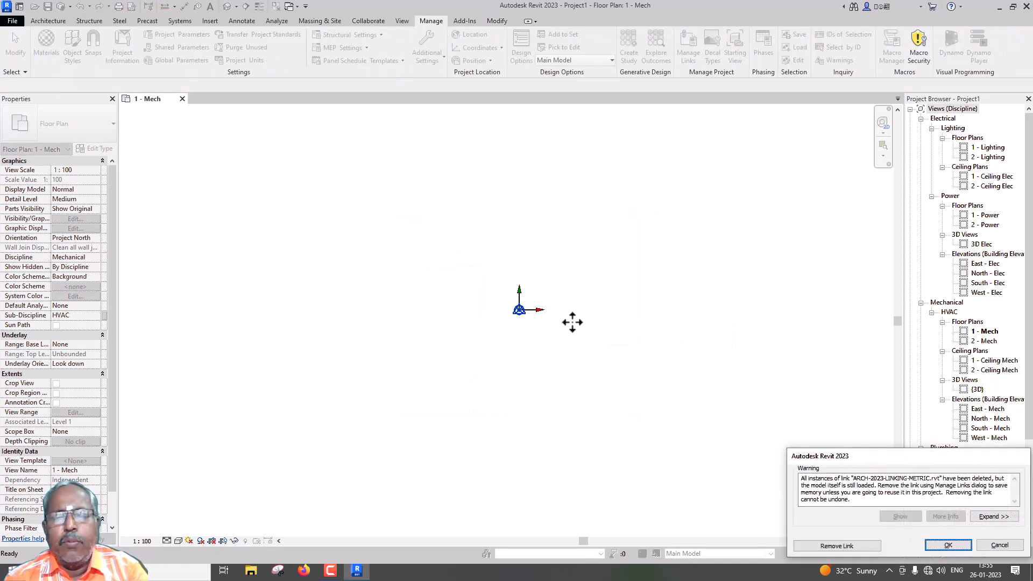
pyautogui.click(847, 547)
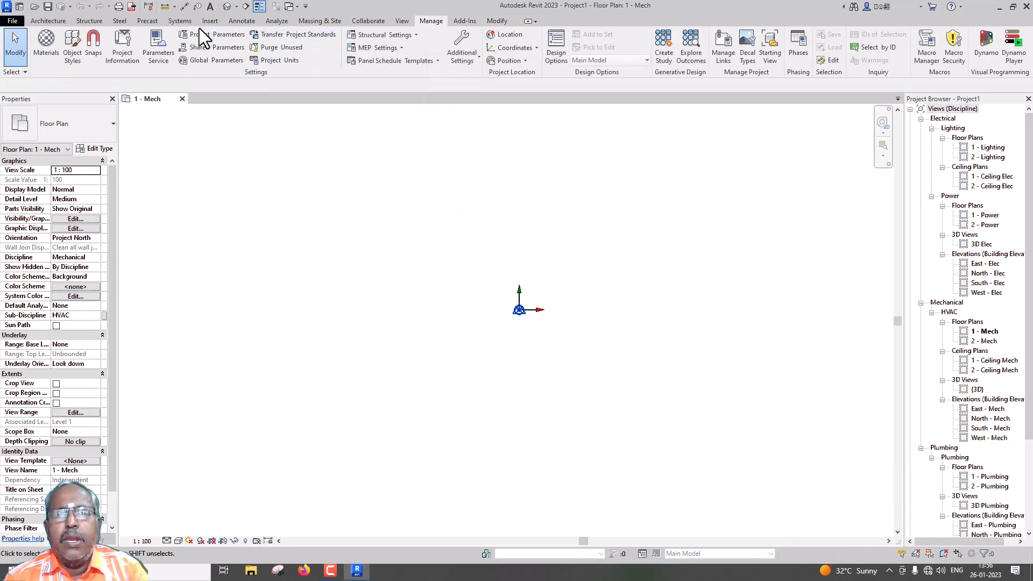
# Step: Link ARCH-2023-LINKING-METRIC with Auto - Internal Origin to Internal Origin positioning, and minimize the program to the desktop
pyautogui.click(212, 21)
pyautogui.click(34, 48)
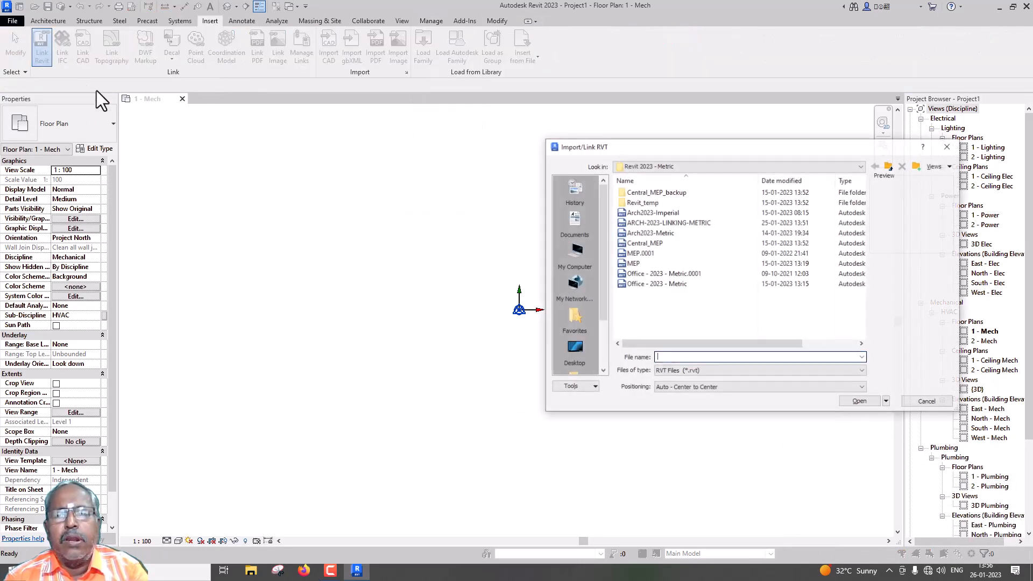
pyautogui.click(654, 225)
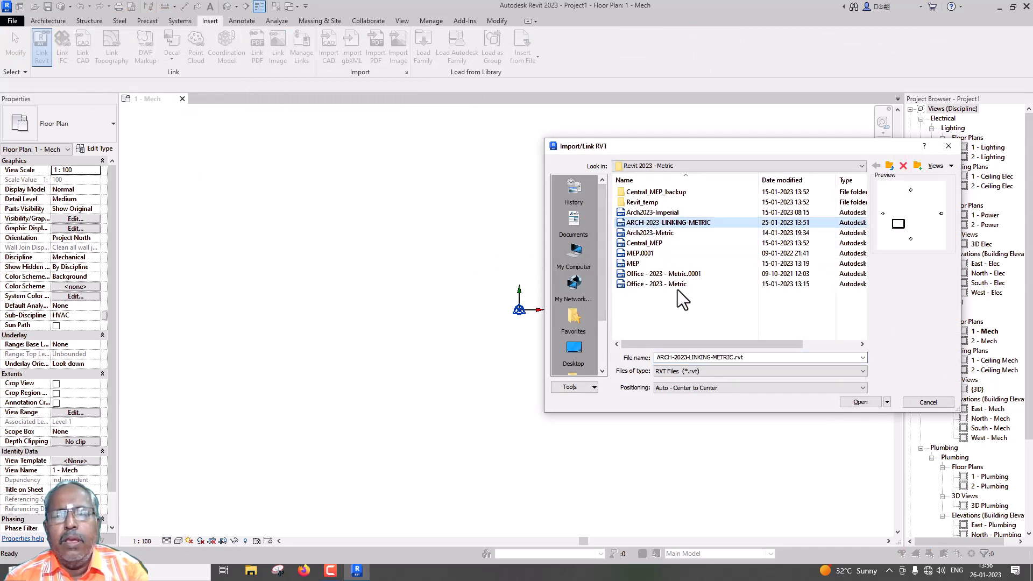
pyautogui.click(730, 387)
pyautogui.click(728, 405)
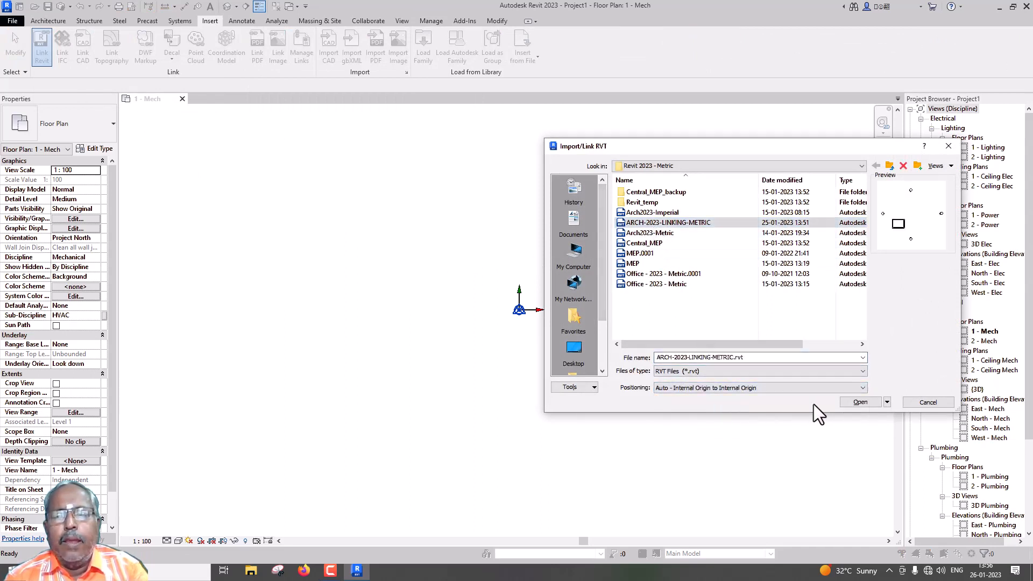
pyautogui.click(861, 402)
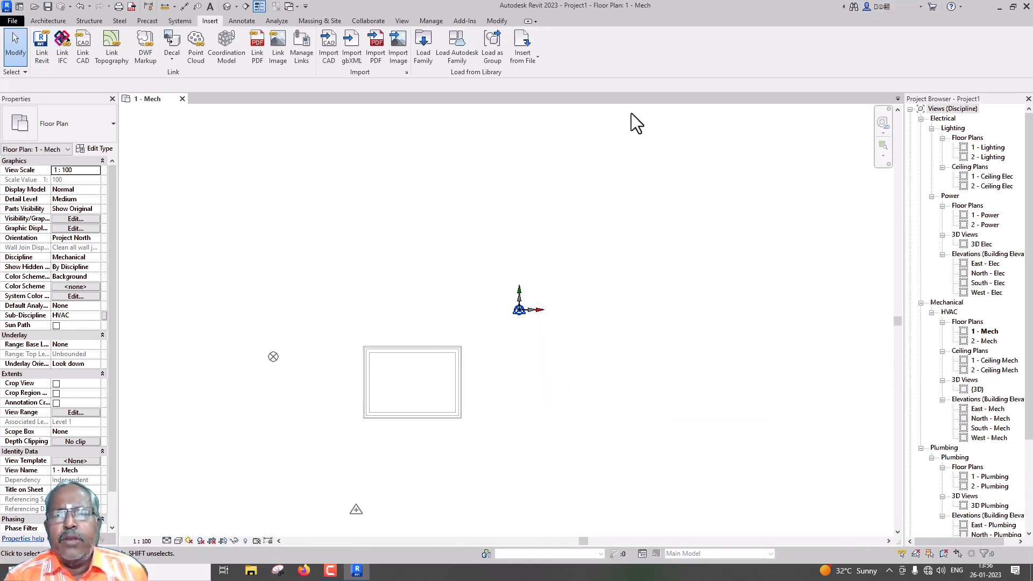
pyautogui.click(1001, 7)
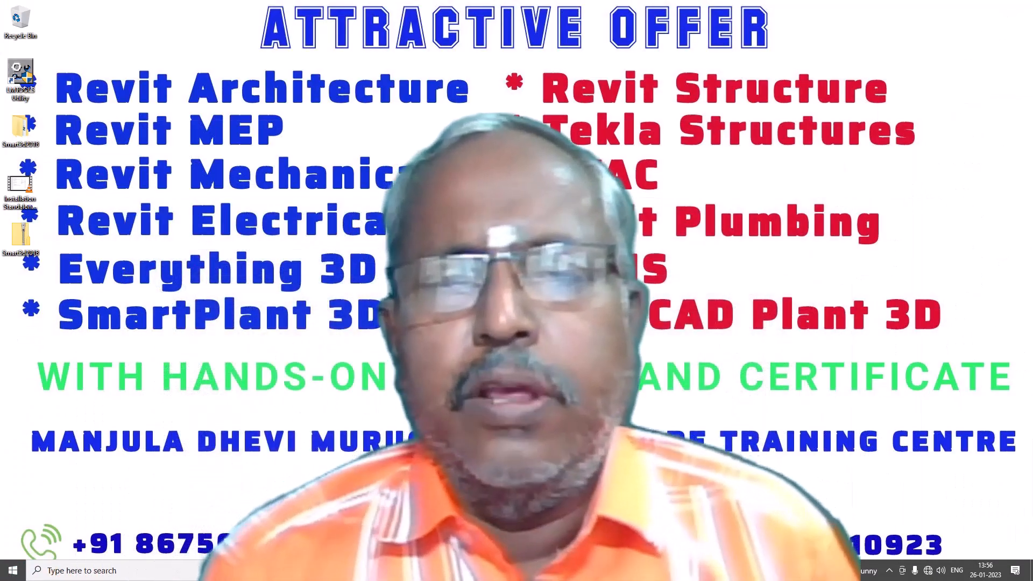